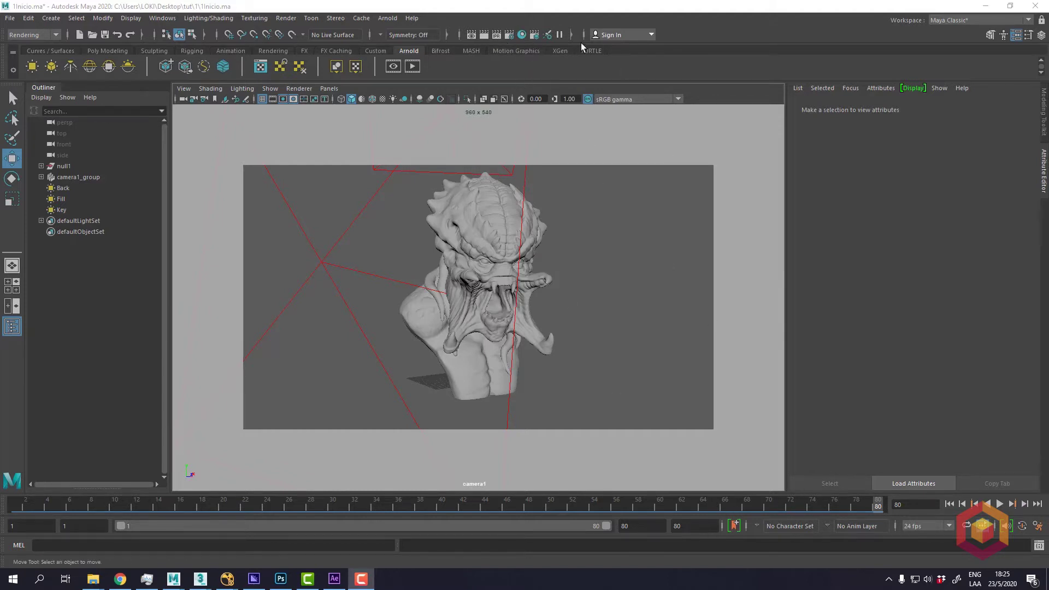
Open the render settings and add the P pass to the active AOVs.
left_click(509, 34)
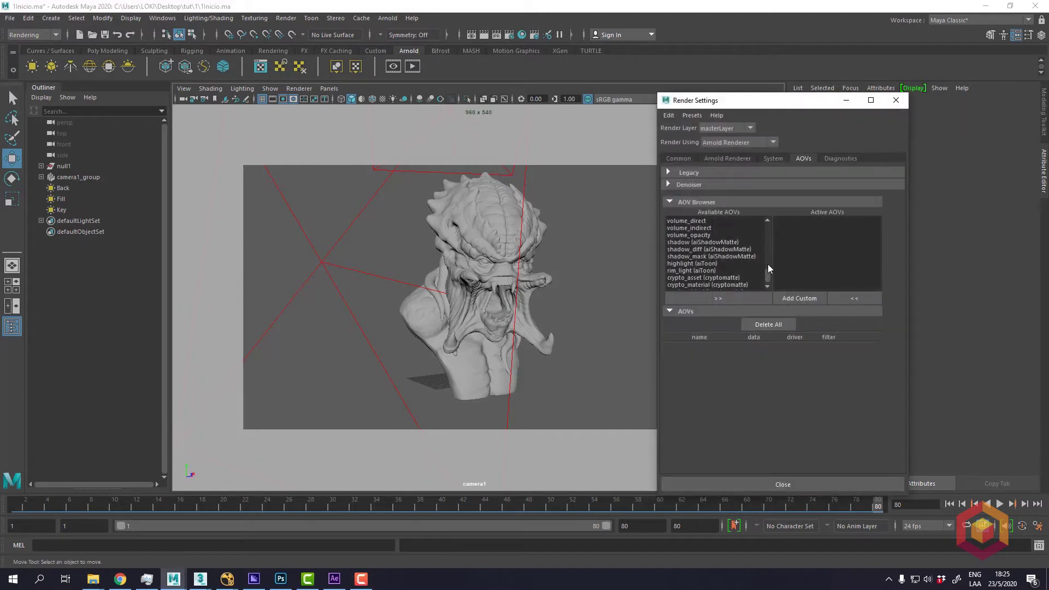
left_click_drag(768, 268, 767, 229)
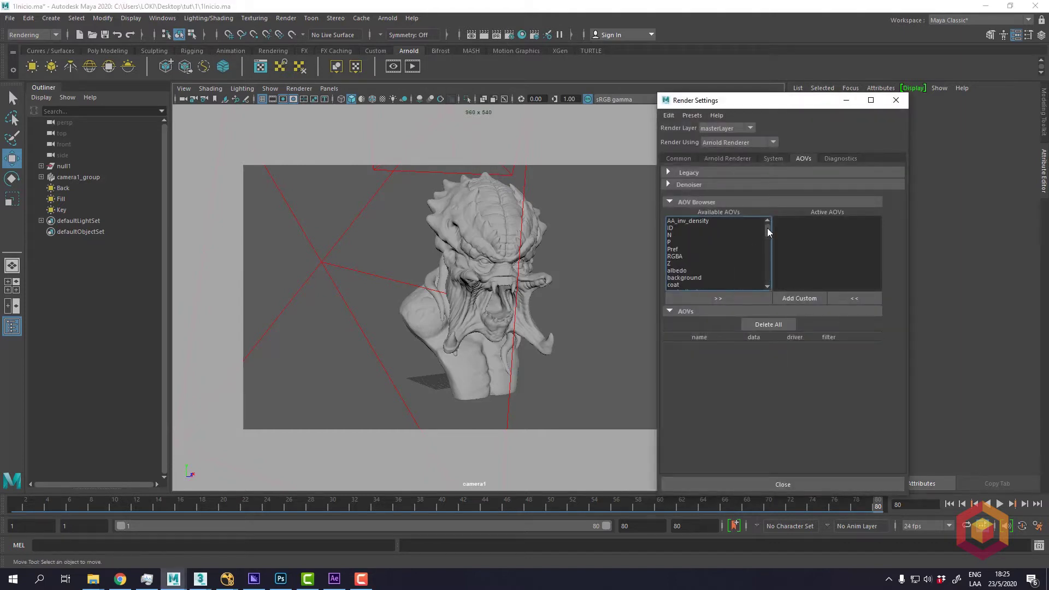
left_click(671, 243)
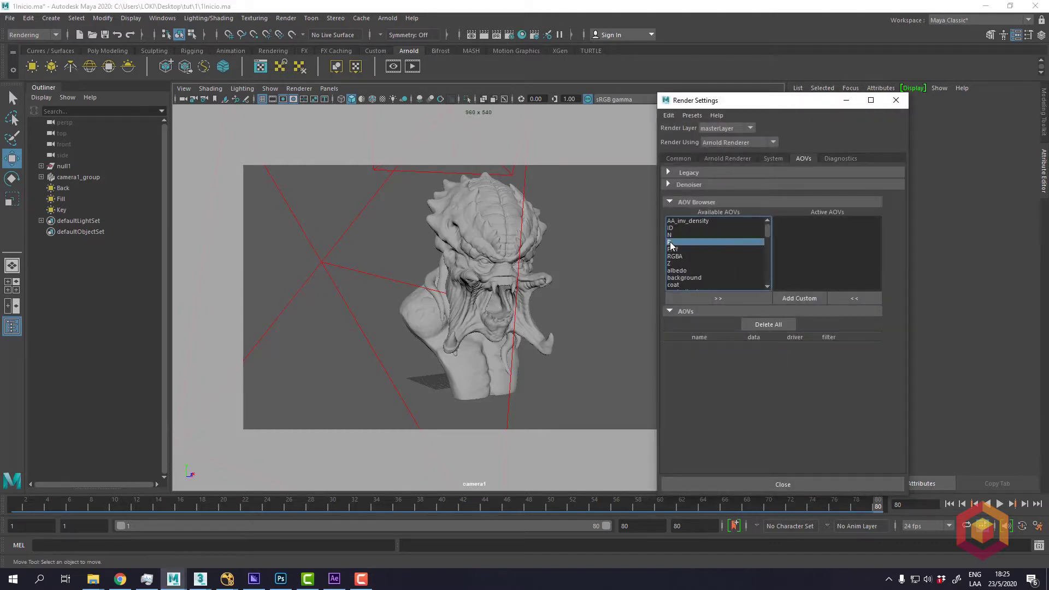
left_click(728, 302)
Create a custom AOV named Normal in the AOV browser.
scroll(702, 260, "down", 4)
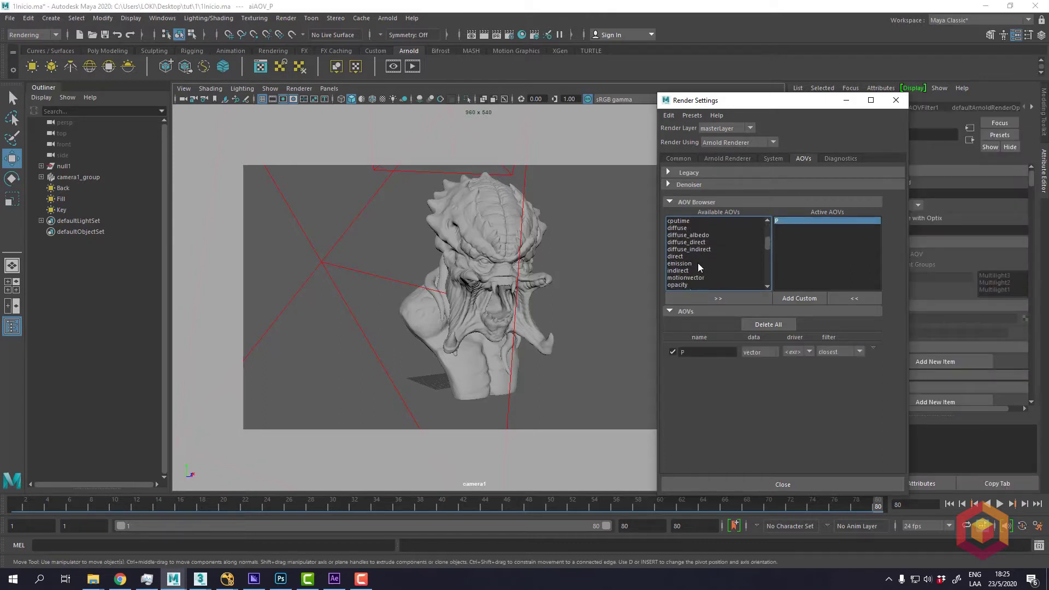
scroll(688, 265, "down", 8)
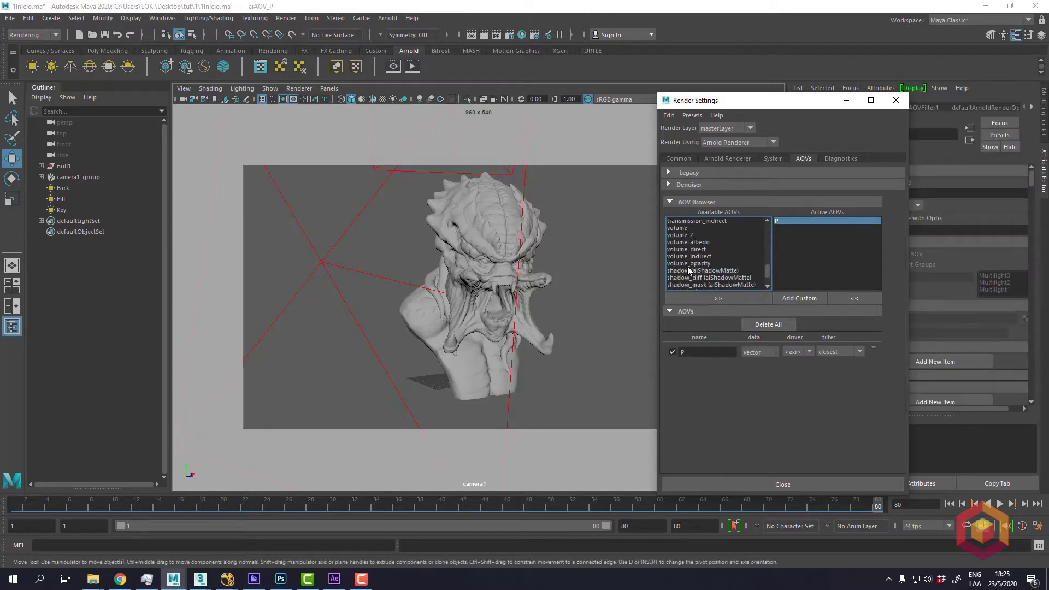
scroll(687, 266, "down", 3)
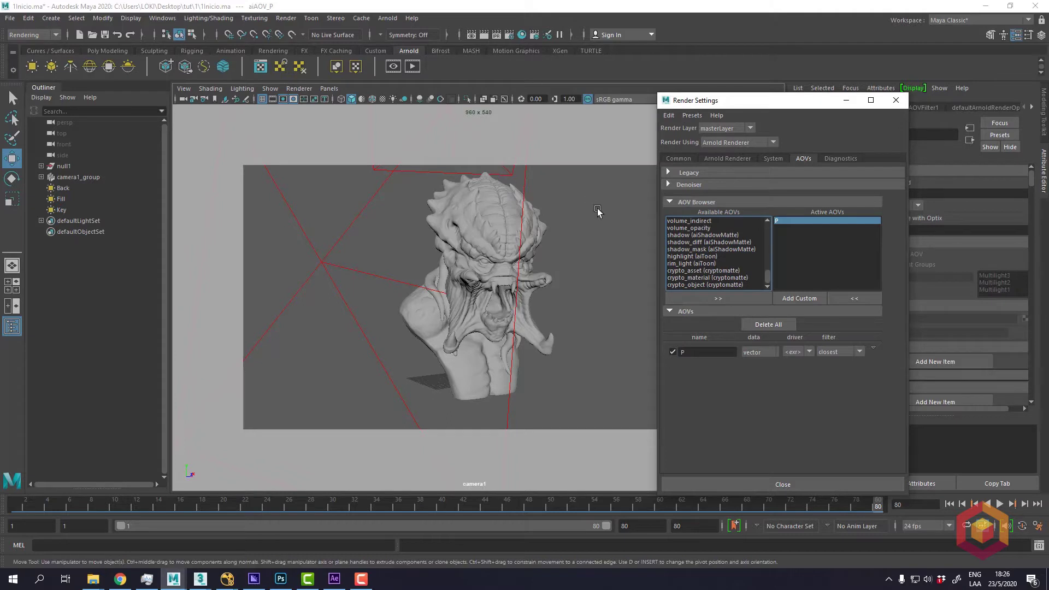
scroll(741, 260, "up", 15)
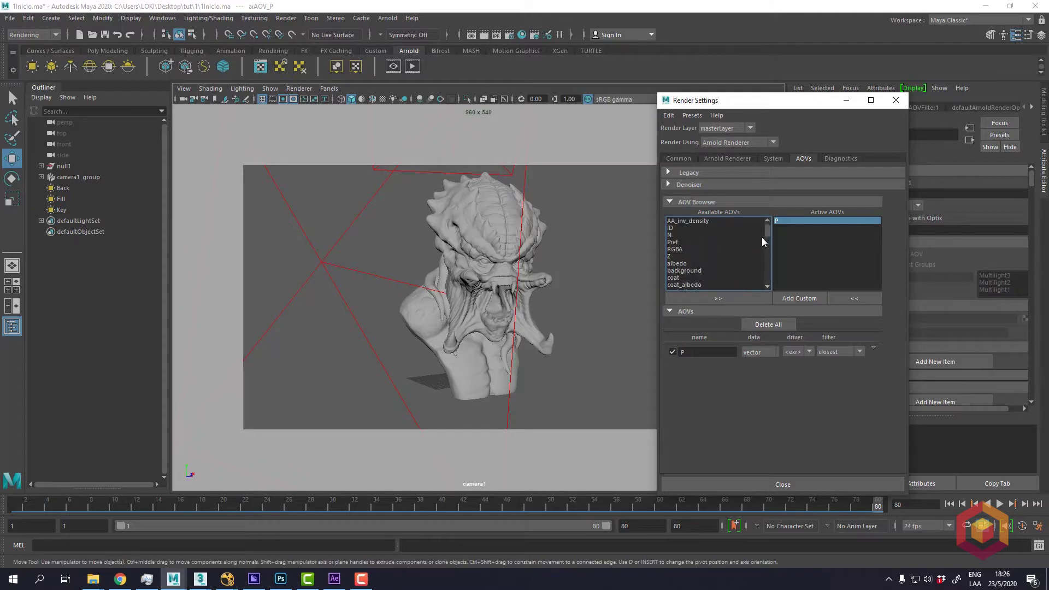
left_click_drag(767, 231, 767, 276)
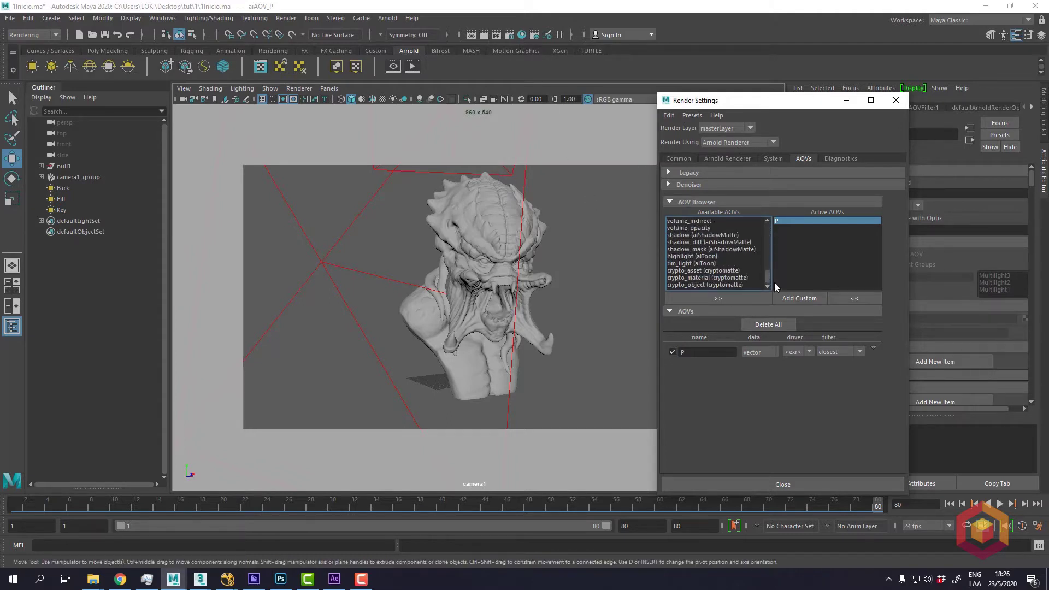
left_click(785, 298)
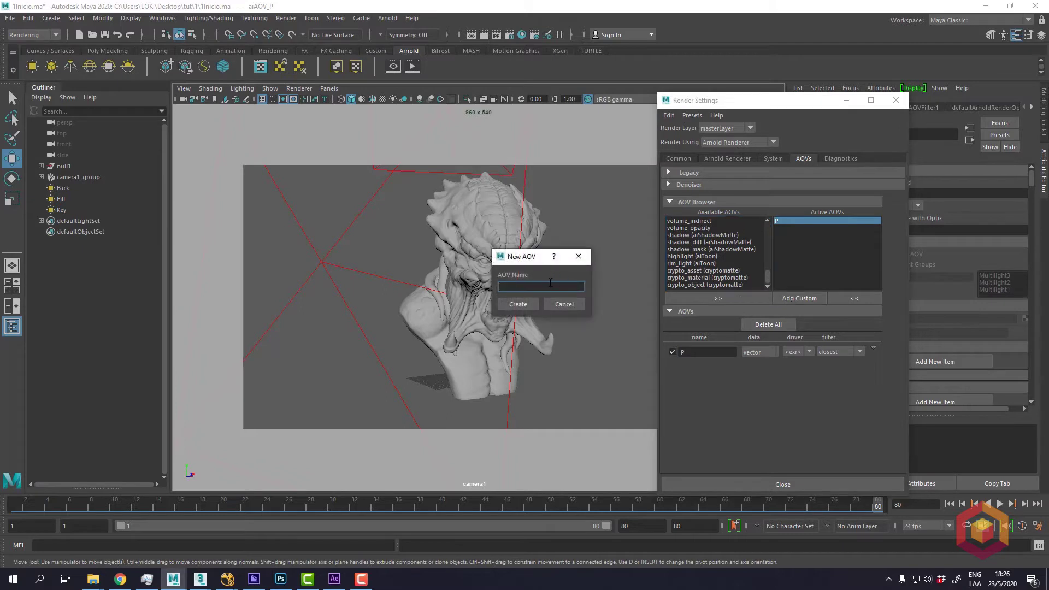
type("Normal")
left_click(533, 306)
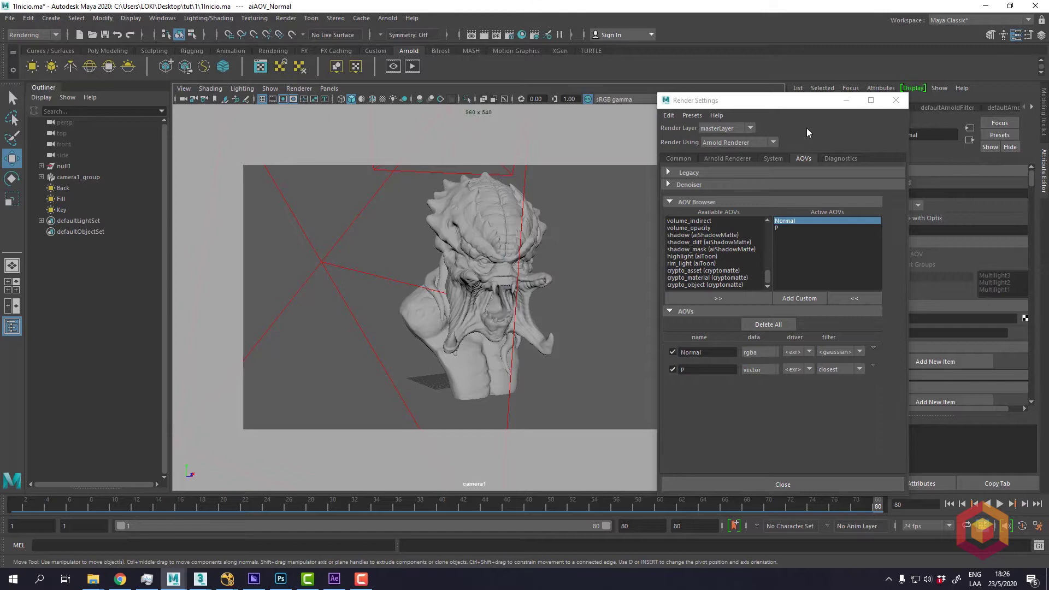
Assign a new aiUtility node as the custom shader of the Normal AOV.
left_click_drag(760, 102, 522, 109)
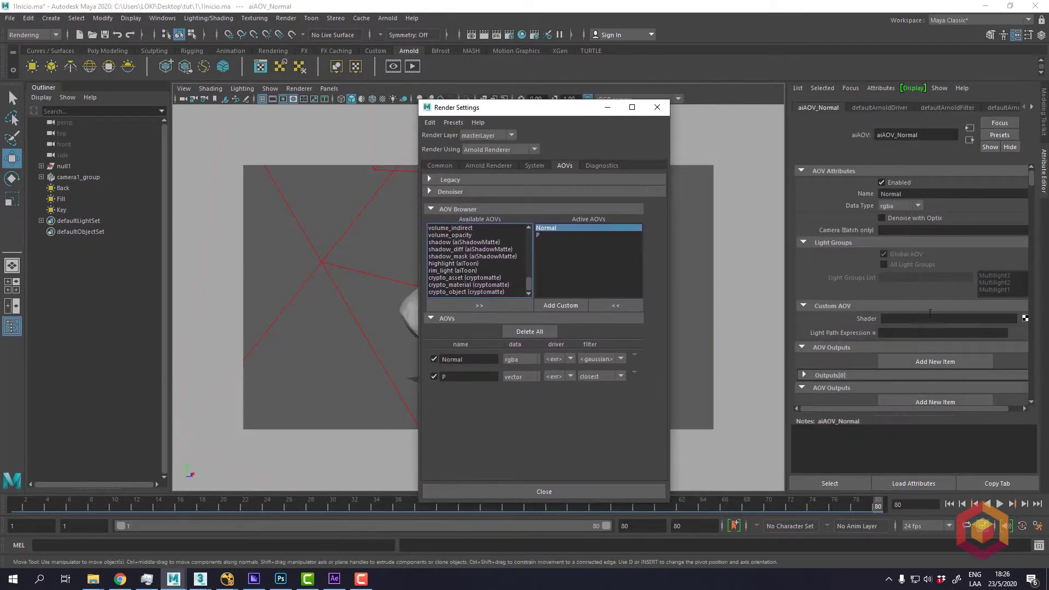
left_click(554, 229)
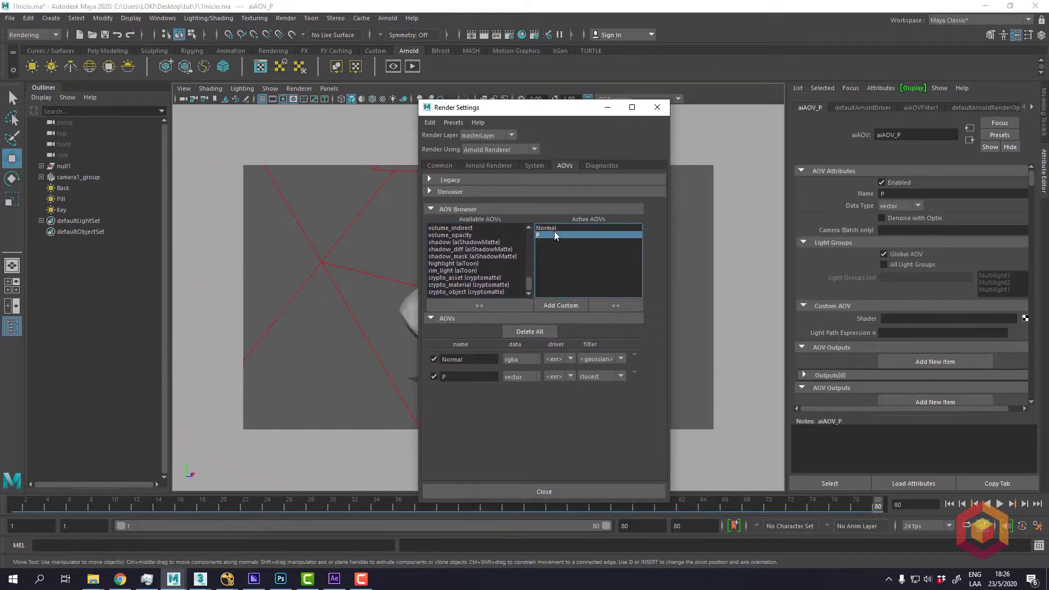
left_click(1024, 319)
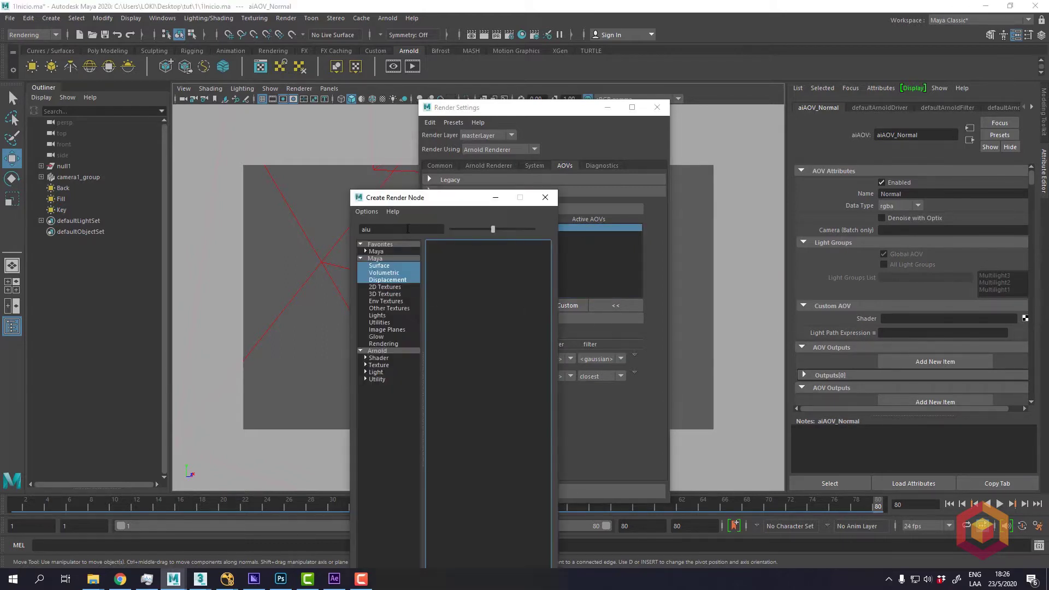
left_click(374, 228)
type("aiu")
left_click_drag(373, 229, 349, 229)
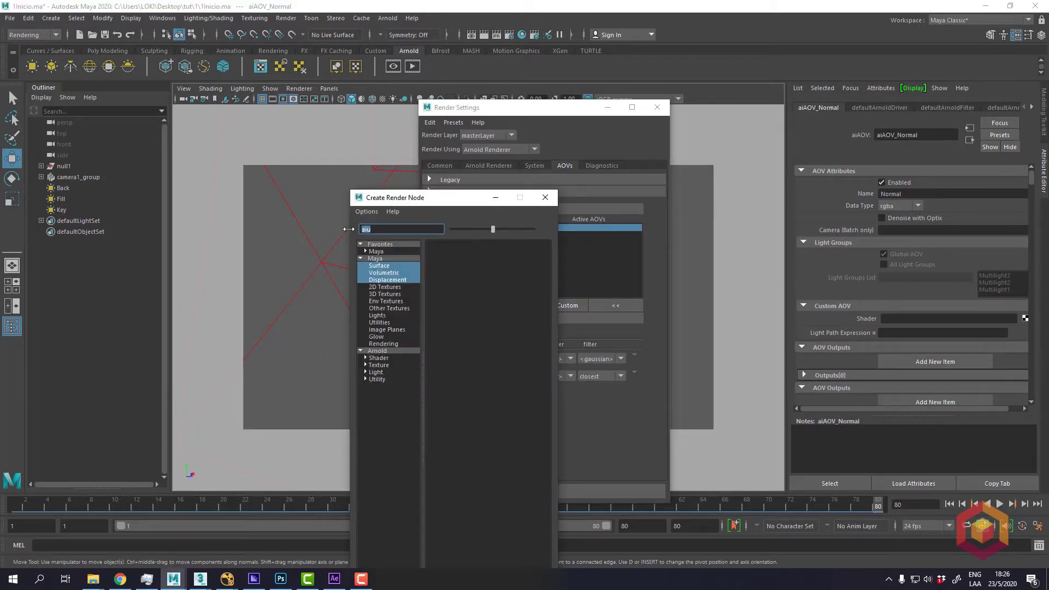
type("ai")
left_click(377, 351)
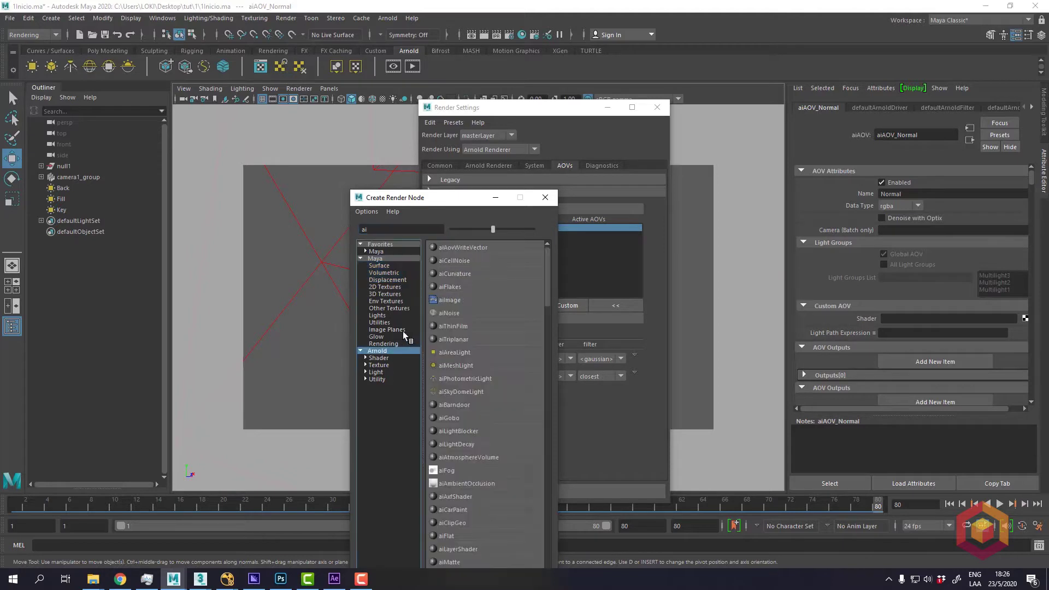
left_click(380, 229)
type("ut")
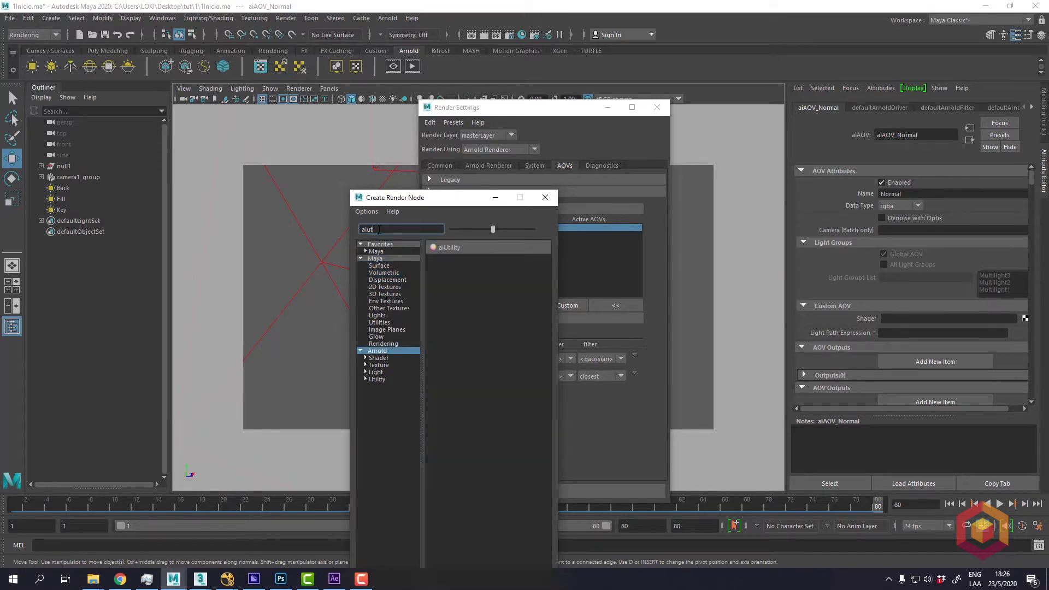
left_click(440, 247)
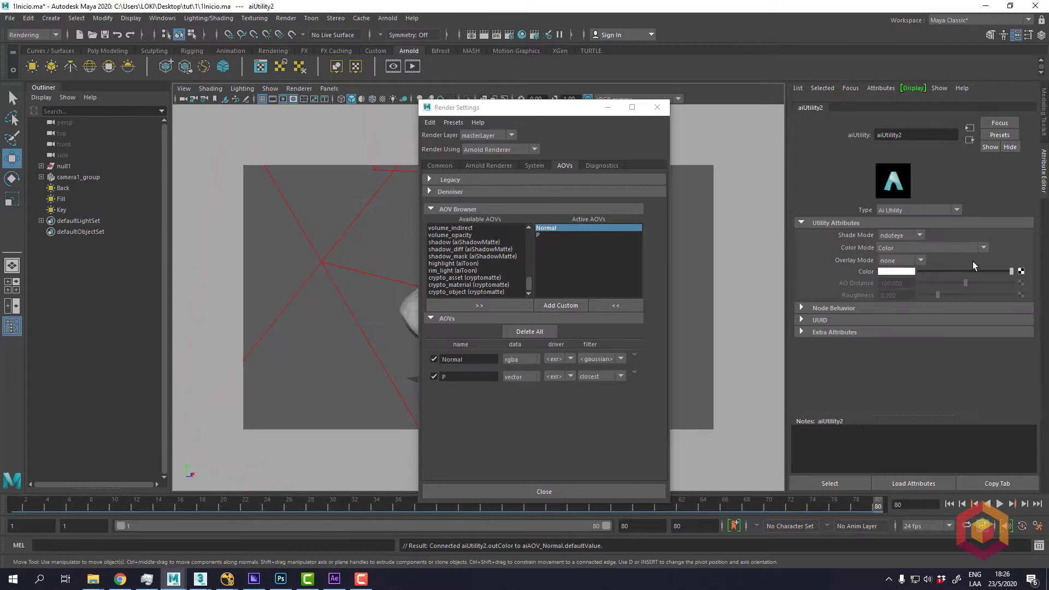
Set the aiUtility shader's Shade Mode to flat and its Color Mode to Normal.
left_click(901, 235)
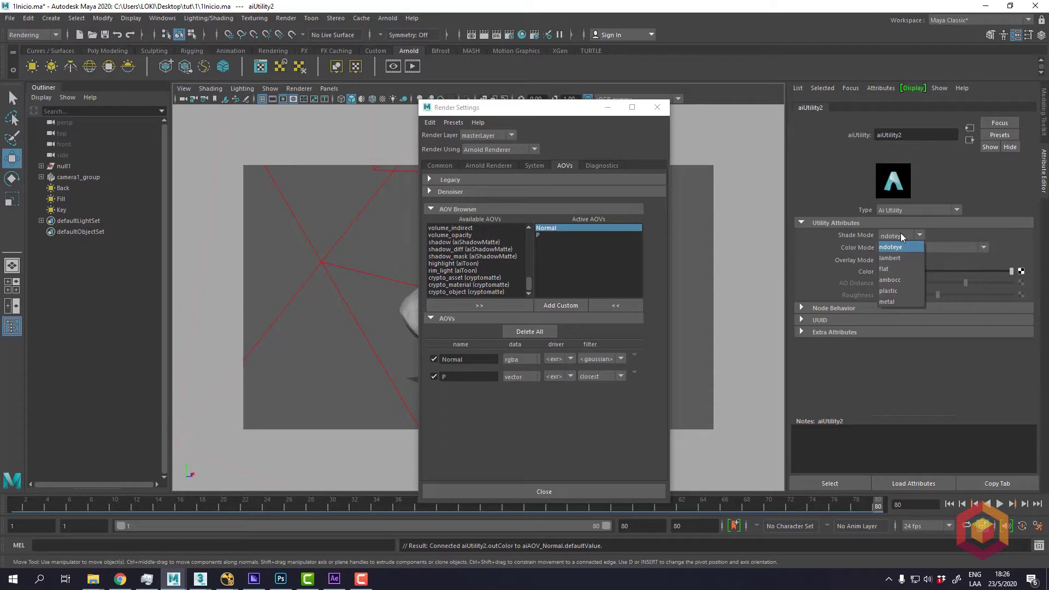
left_click(895, 270)
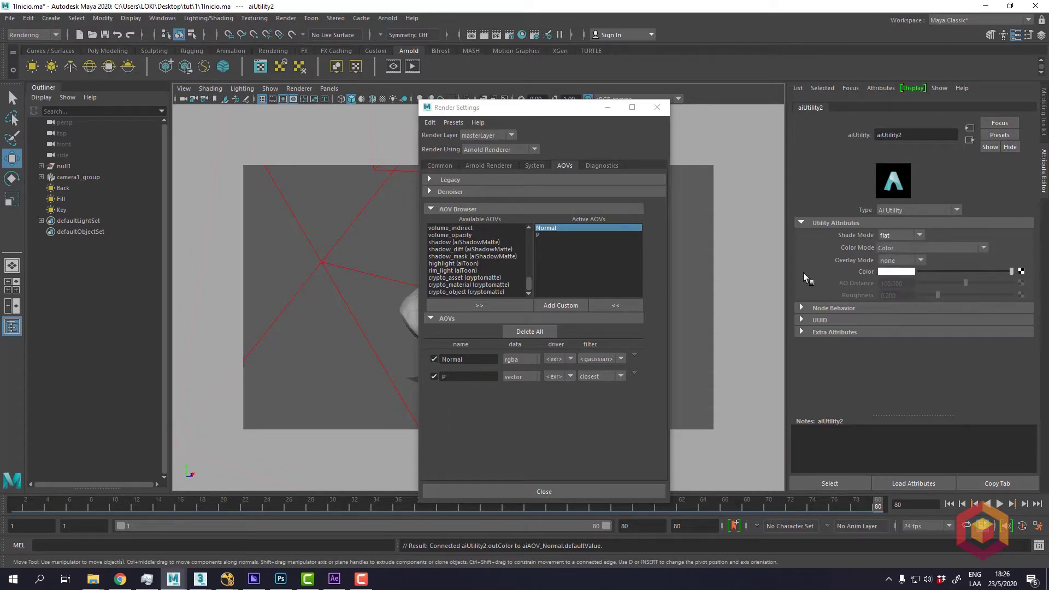
left_click(892, 248)
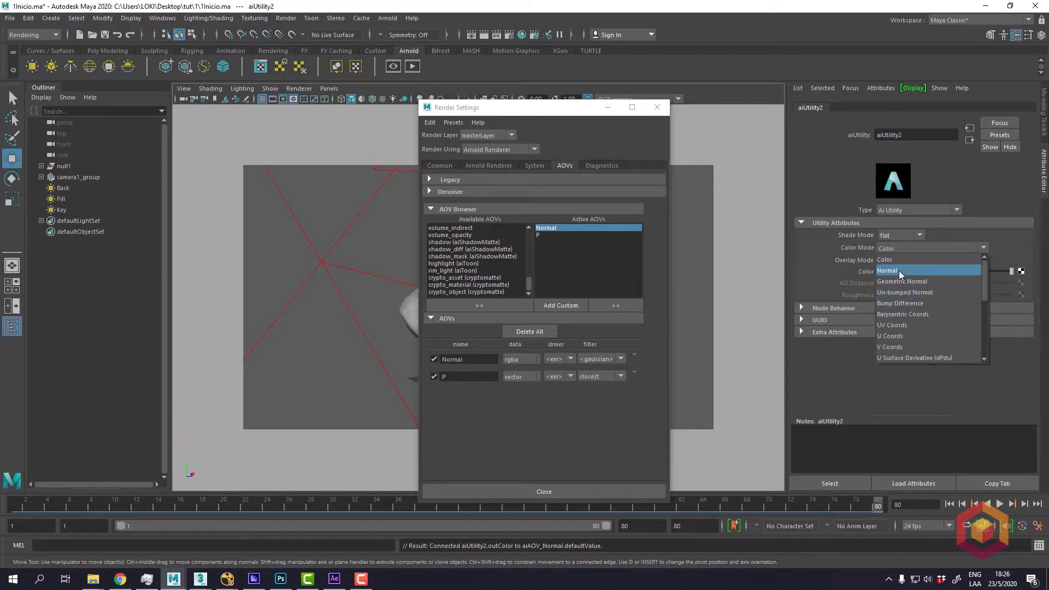
left_click(898, 270)
left_click(625, 261)
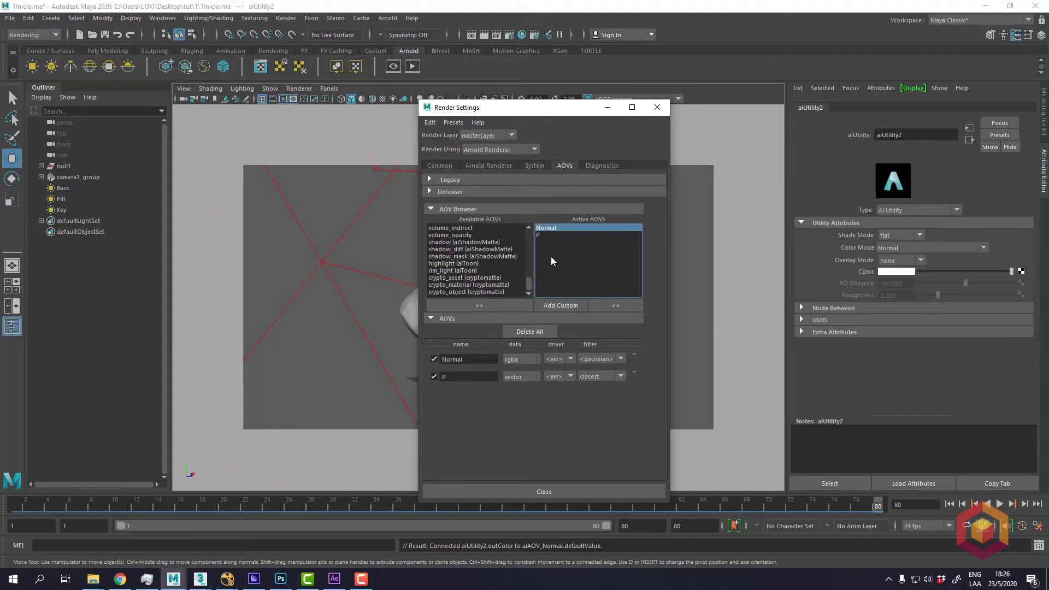
Check the Common render settings, and switch to NukeX to show the relight_0080.exr Read node in the second viewer.
left_click(446, 166)
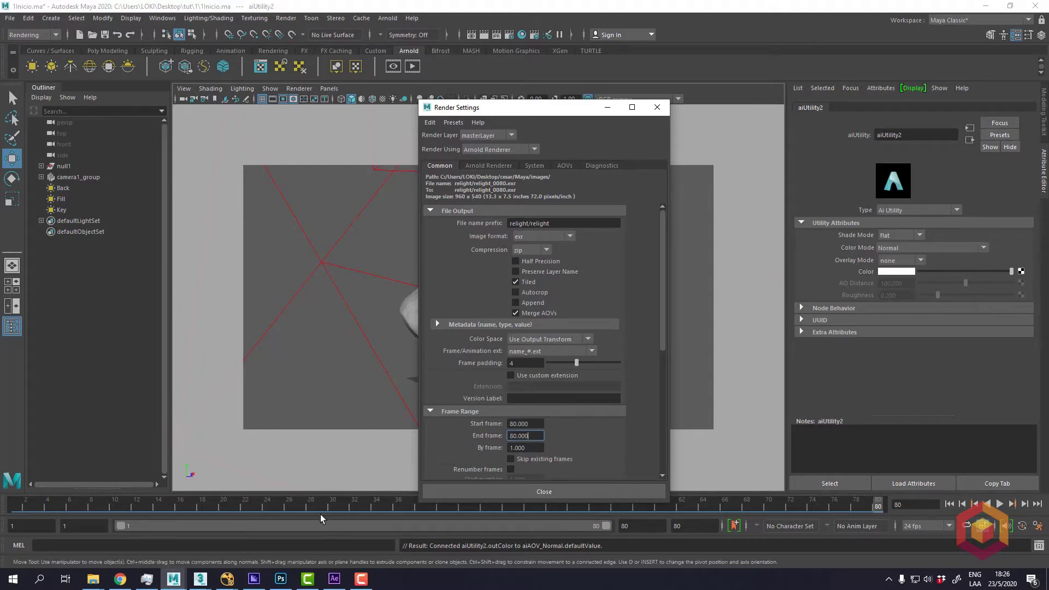
left_click(228, 578)
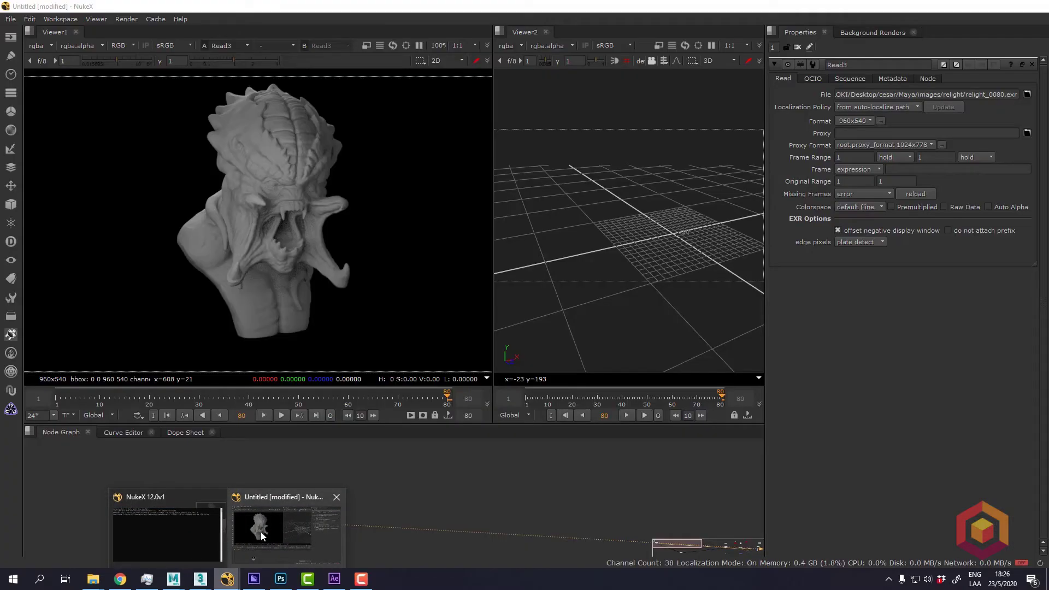
left_click(261, 532)
scroll(287, 475, "up", 3)
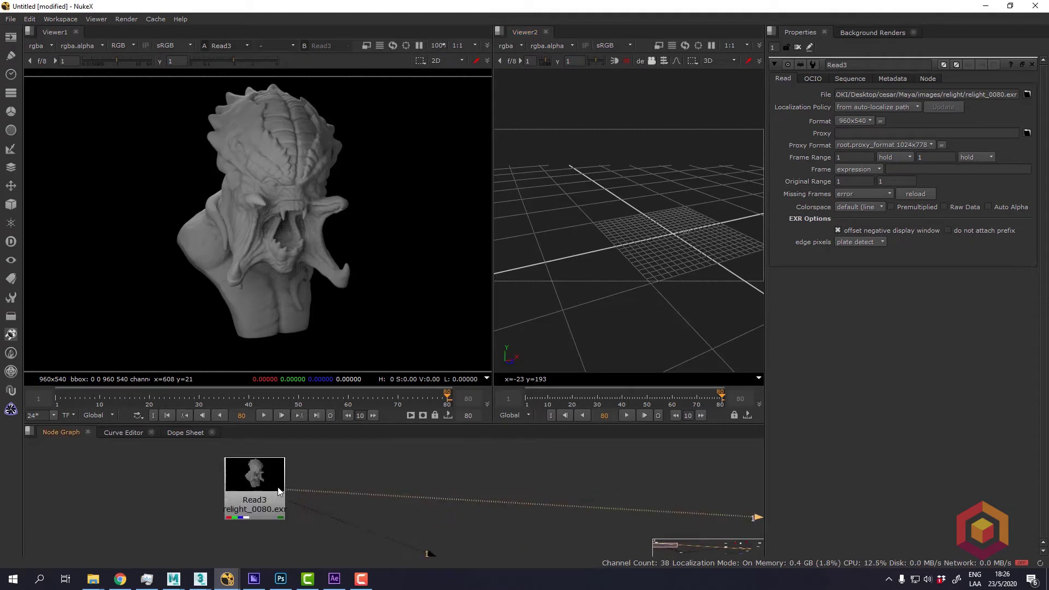
left_click(276, 490)
key("1")
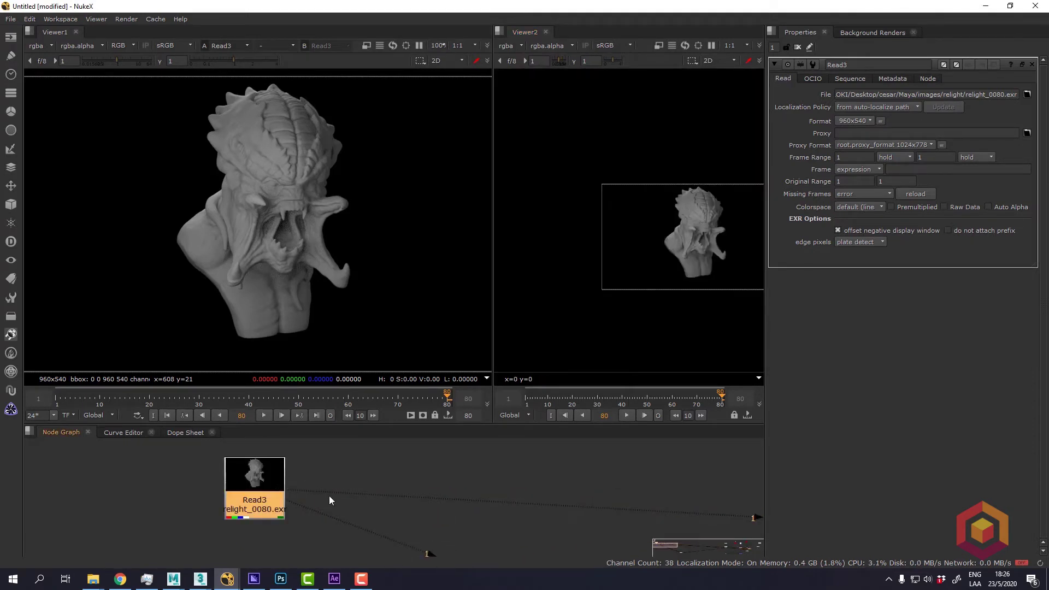
Reposition the Read3 node in the node graph and frame the whole render in the first viewer.
middle_click_drag(329, 496, 308, 488)
scroll(314, 238, "up", 1)
scroll(315, 238, "down", 3)
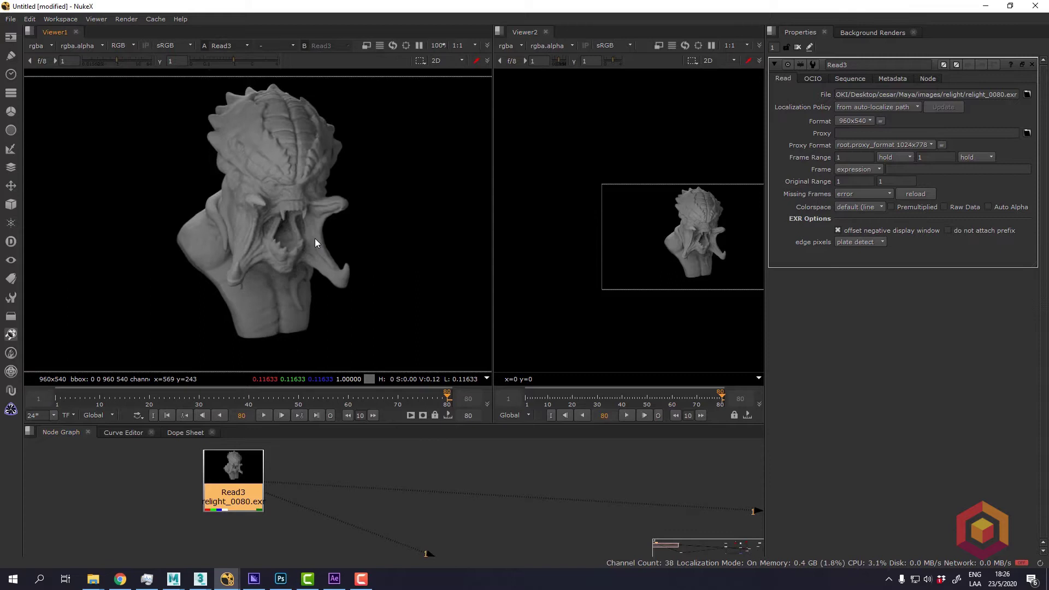
left_click_drag(235, 501, 173, 509)
scroll(211, 480, "down", 1)
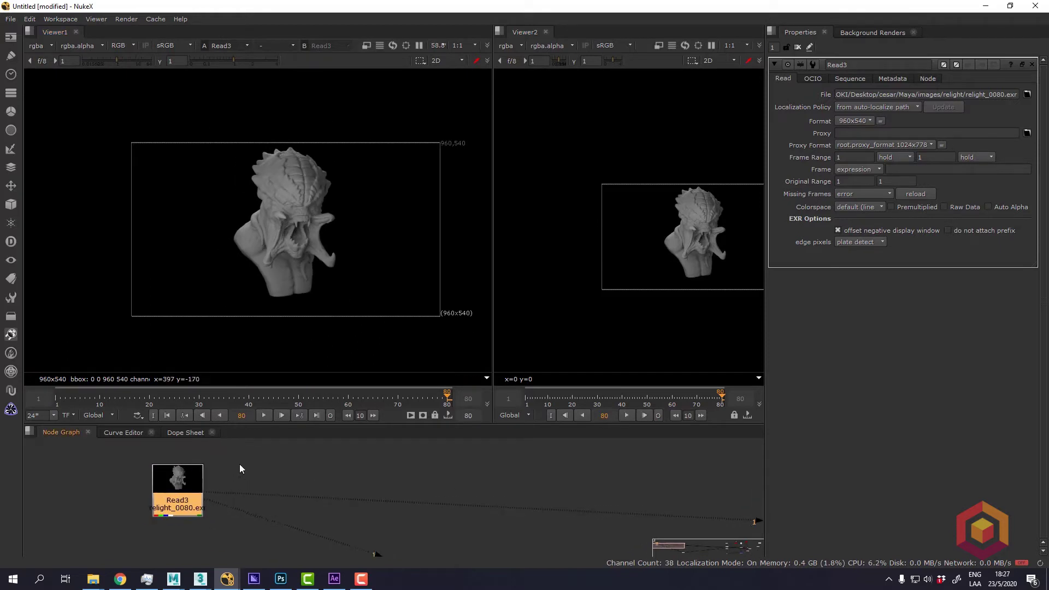
middle_click_drag(239, 450, 312, 463)
left_click(288, 486)
scroll(318, 488, "down", 3)
scroll(304, 485, "up", 3)
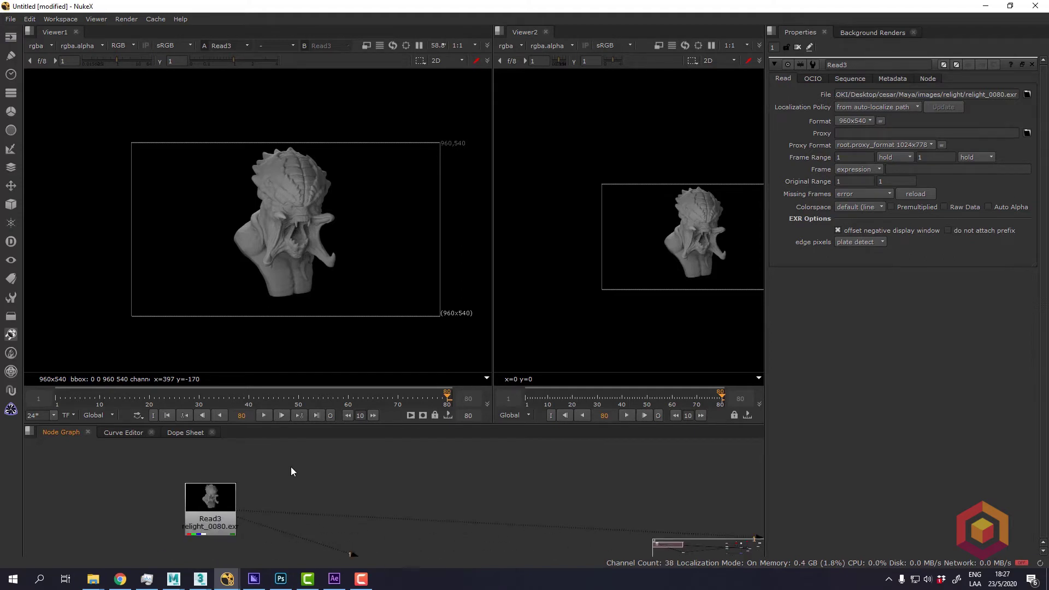
middle_click_drag(291, 471, 297, 480)
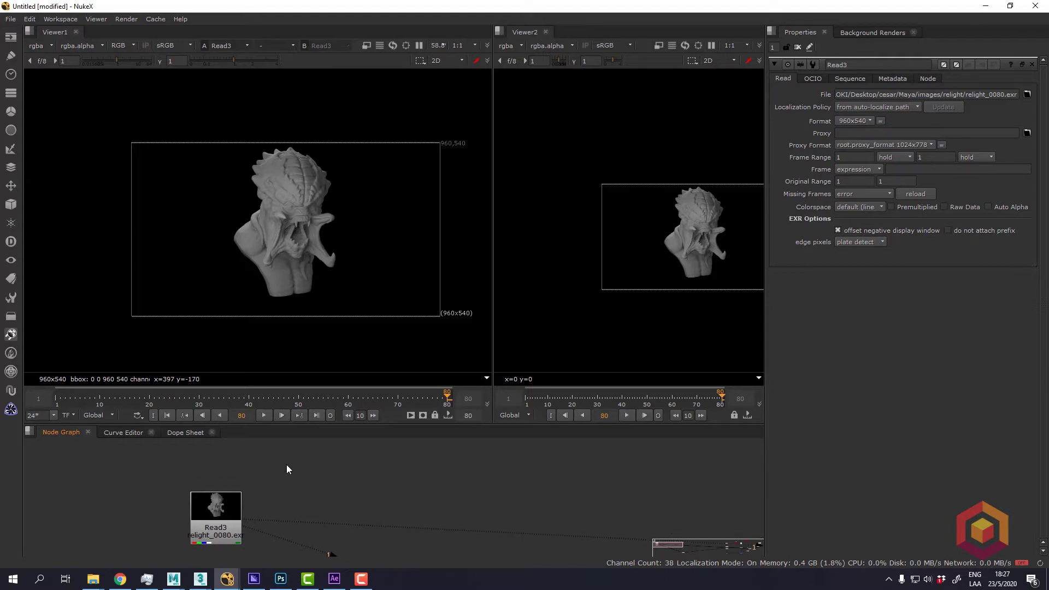
Add a PositionToPoints node, connect it to the Read3 node and place it directly above that node.
key("Tab")
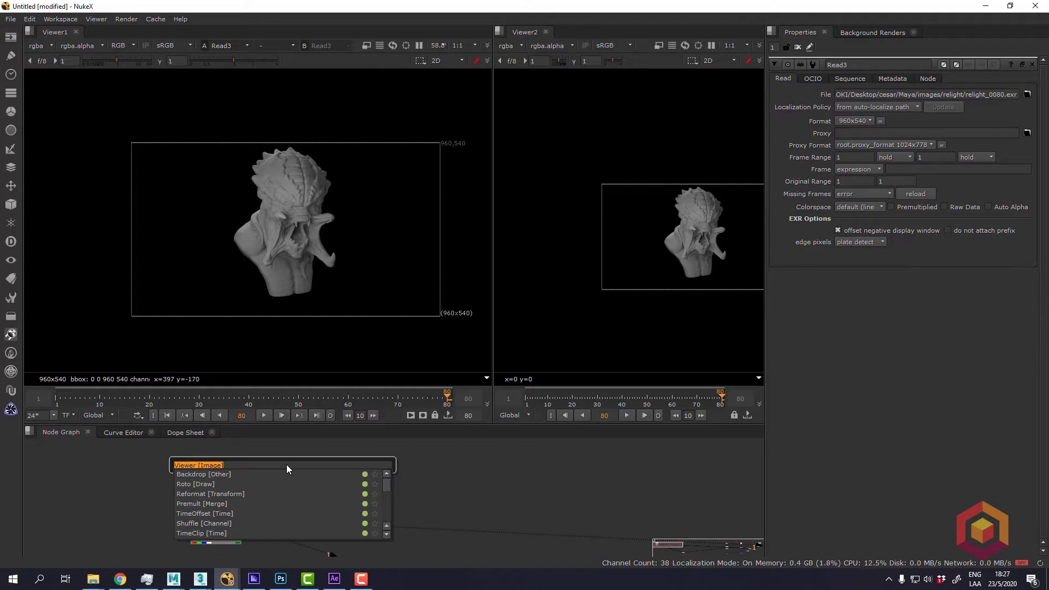
type("top")
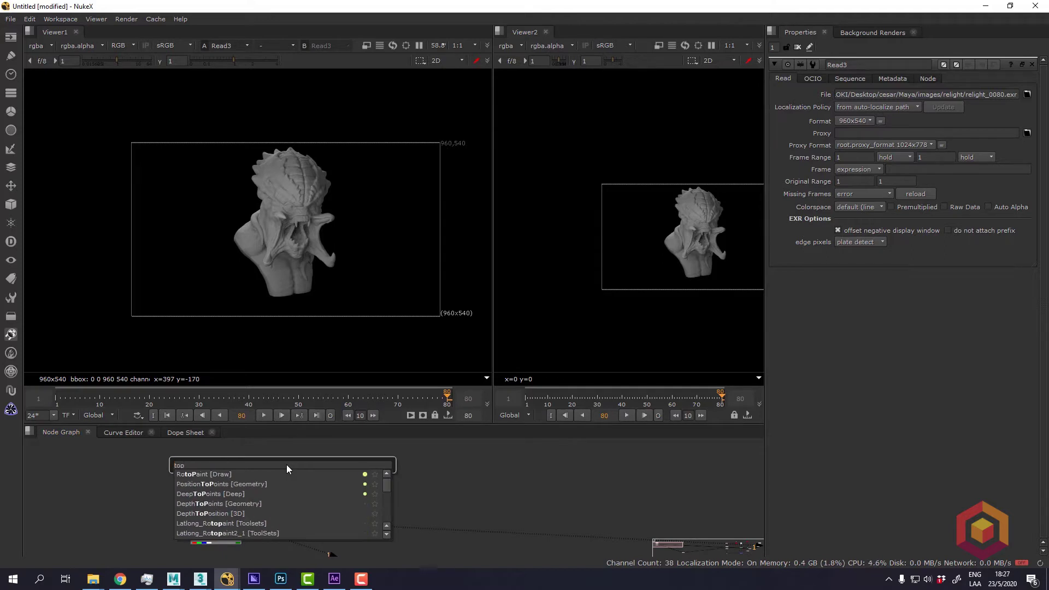
key("BackSpace")
key("BackSpace")
key("BackSpace")
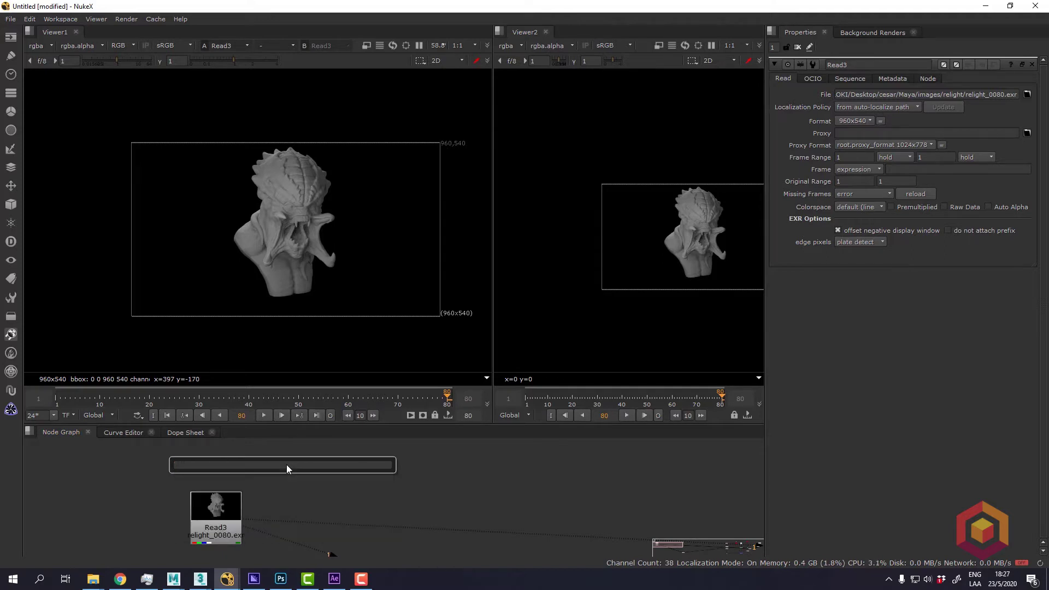
type("po")
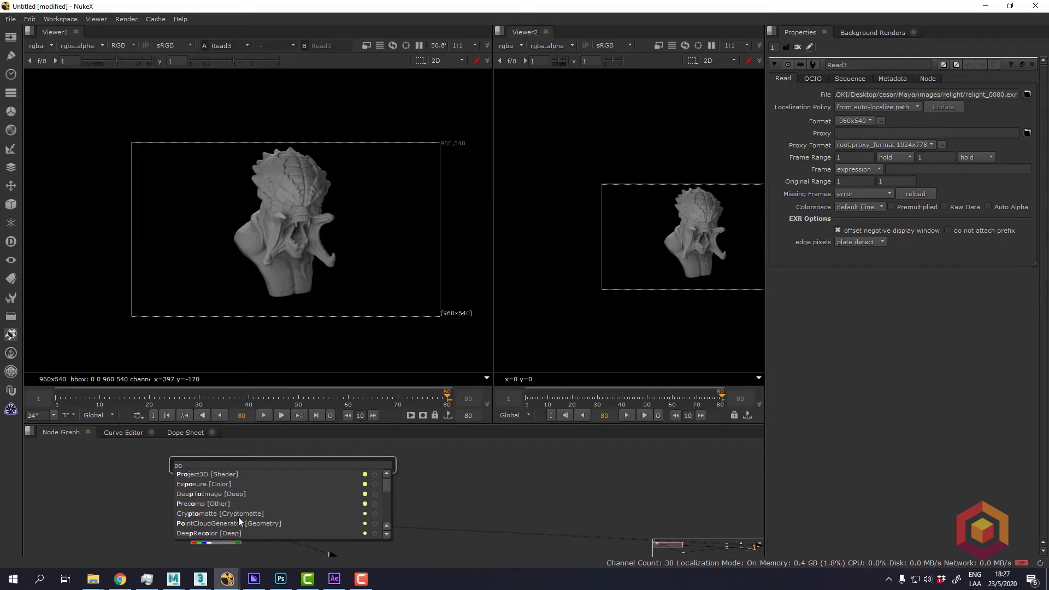
type("s")
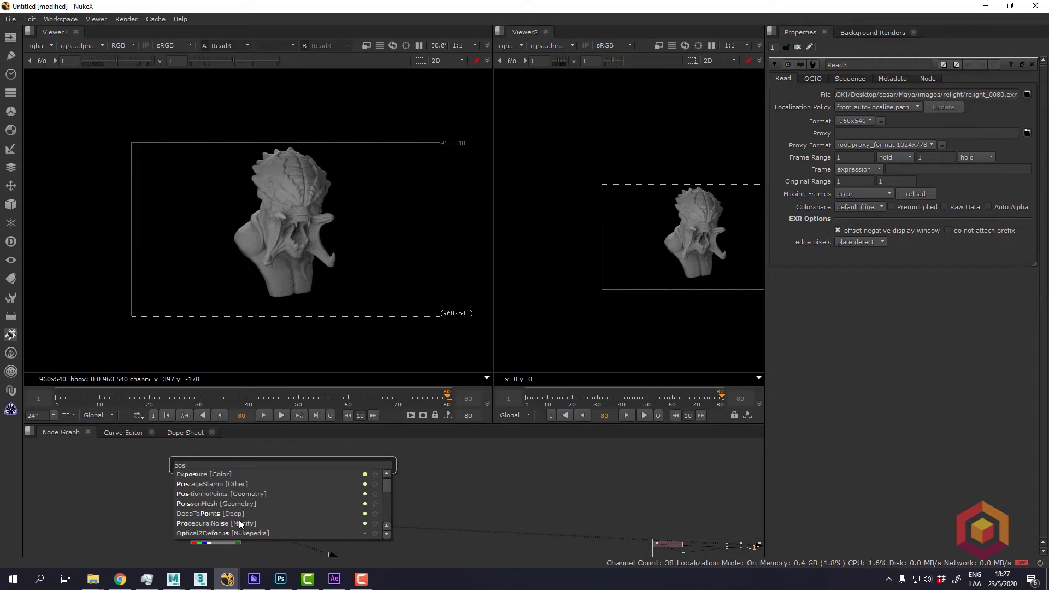
type("it")
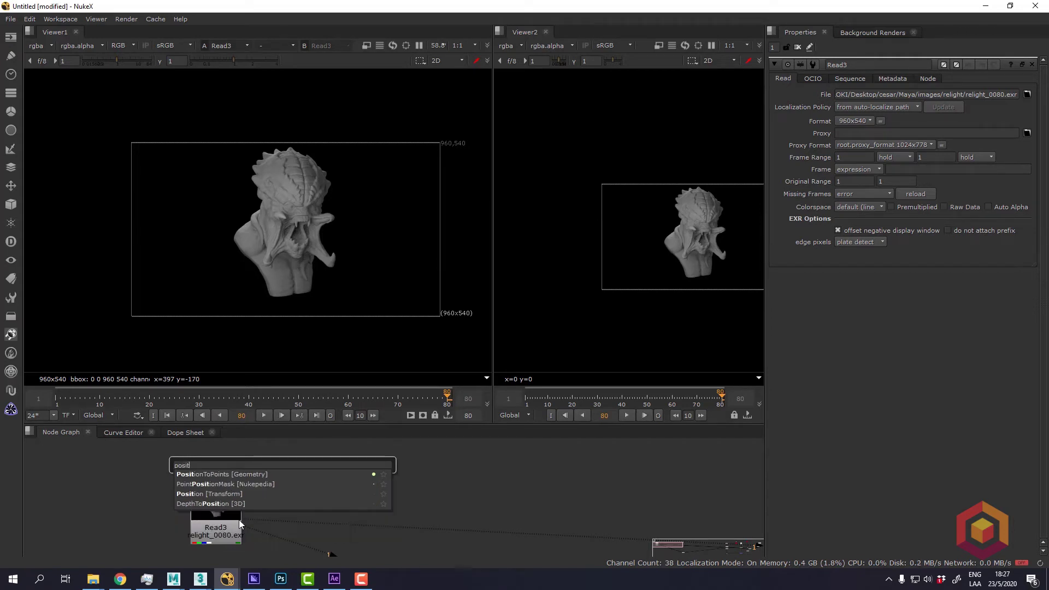
left_click(235, 474)
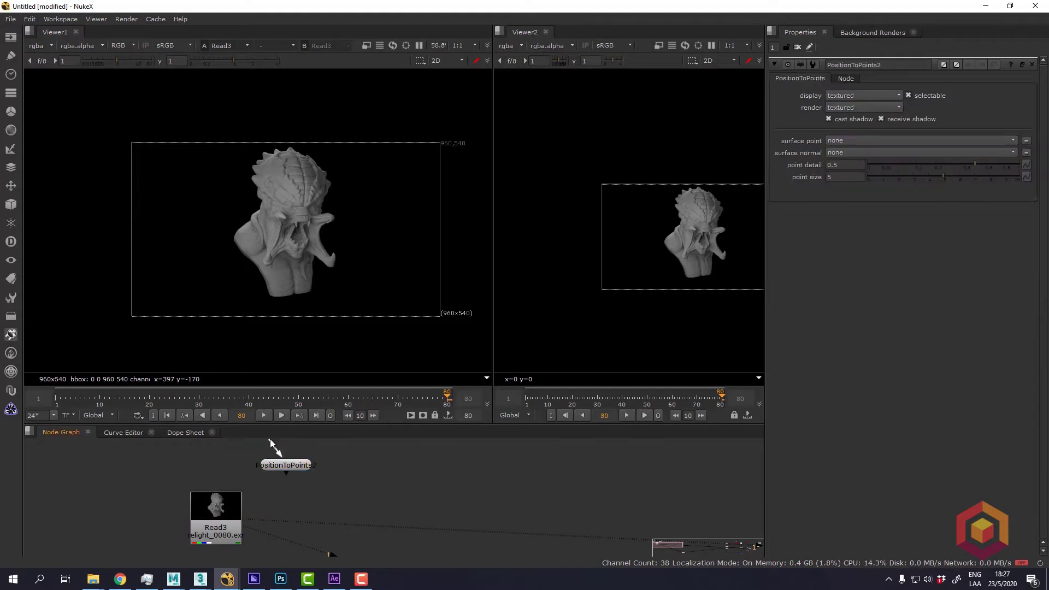
left_click_drag(273, 443, 223, 501)
left_click_drag(285, 465, 222, 452)
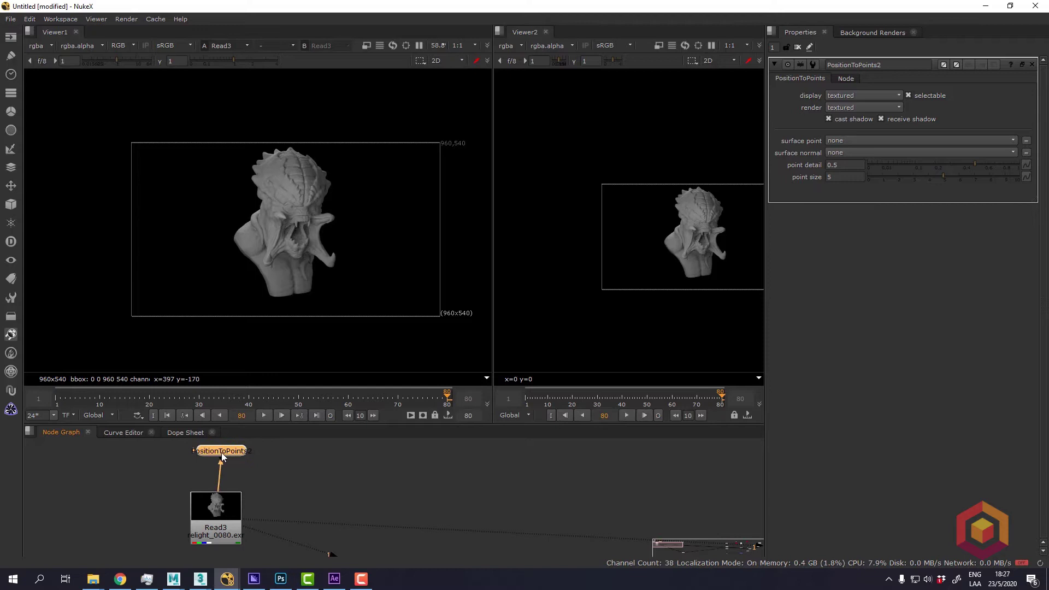
Show the new PositionToPoints node in the first viewer.
key("alt+i")
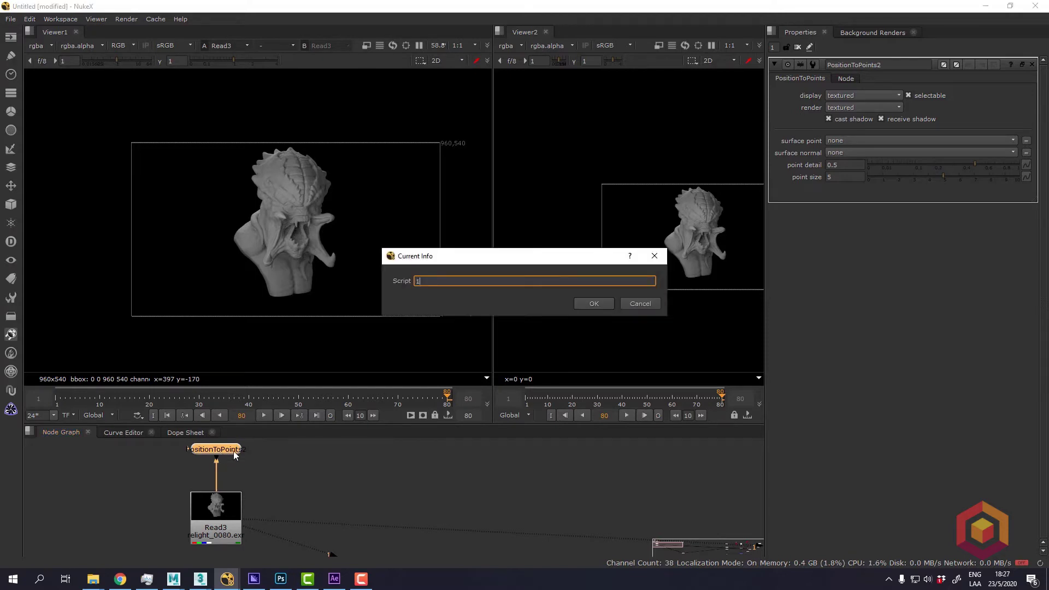
left_click(639, 304)
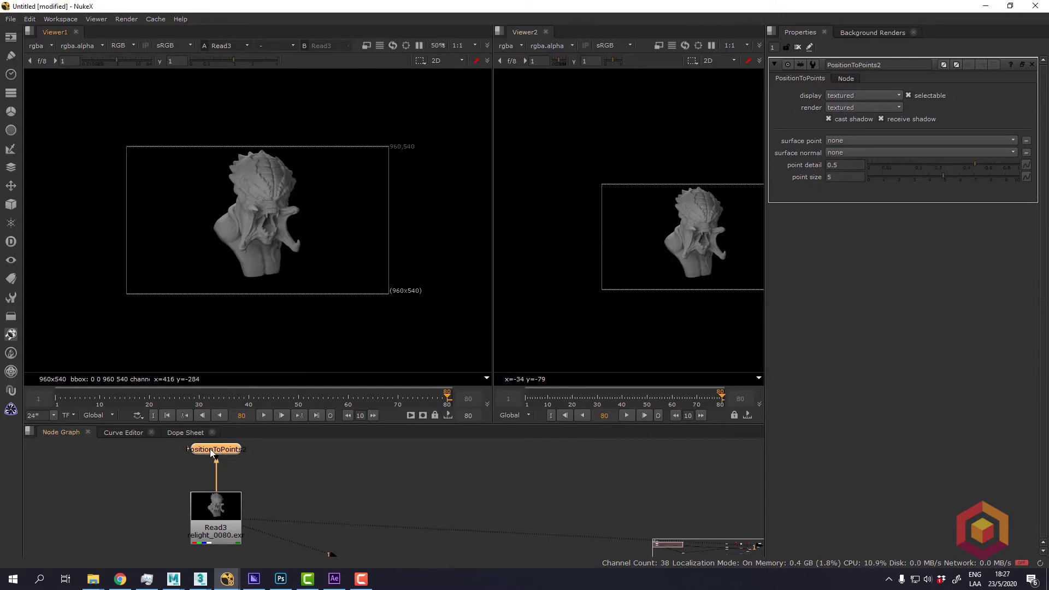
key("1")
right_click_drag(245, 291, 277, 226, "alt")
Set the PositionToPoints node's surface normal to the normal channels and its surface point to P.
left_click(862, 141)
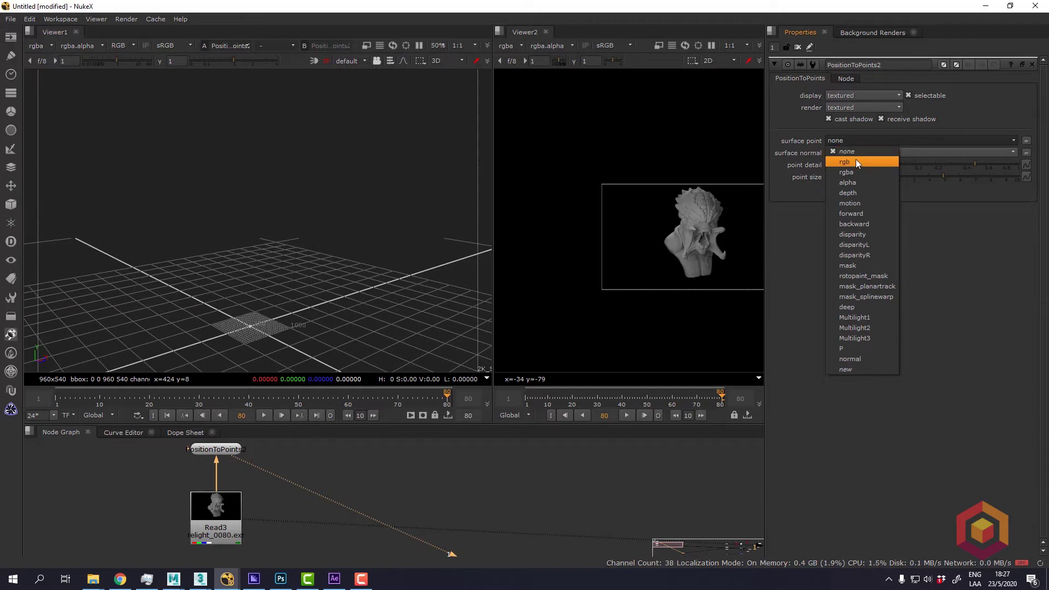
left_click(925, 216)
left_click(865, 153)
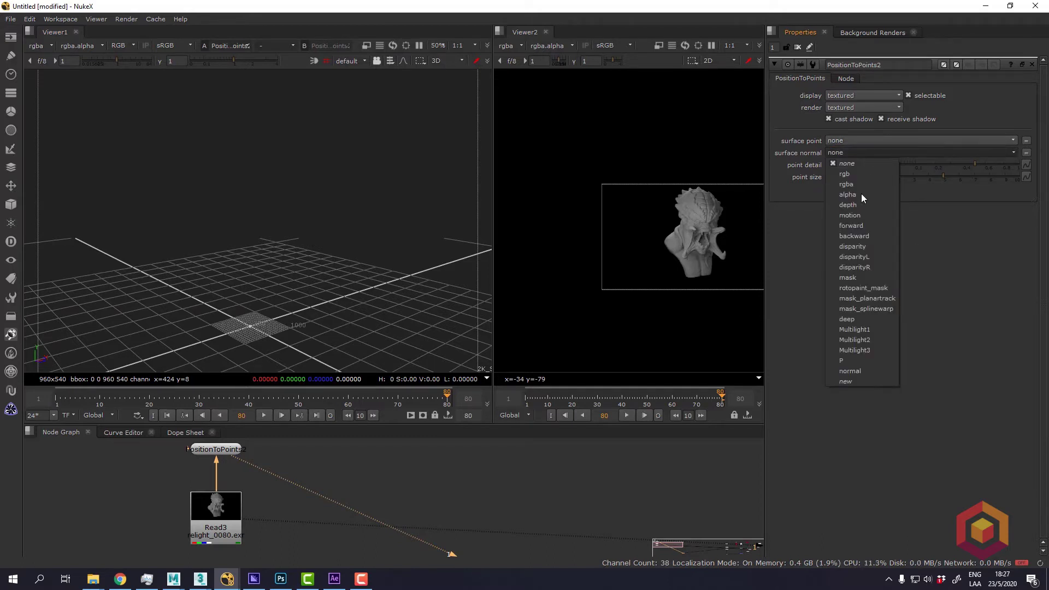
left_click(857, 369)
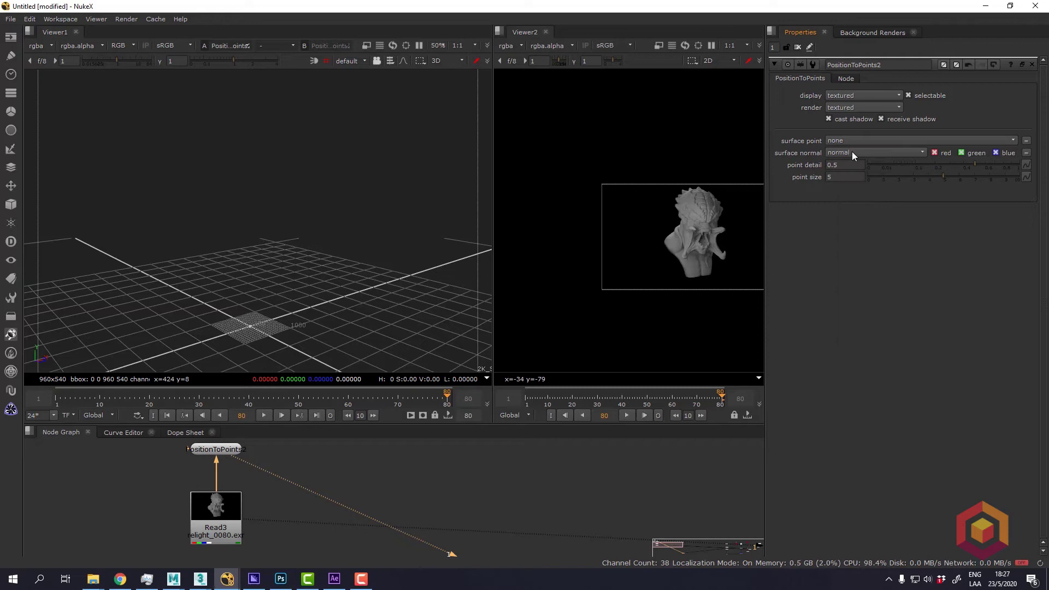
left_click(846, 139)
left_click(852, 350)
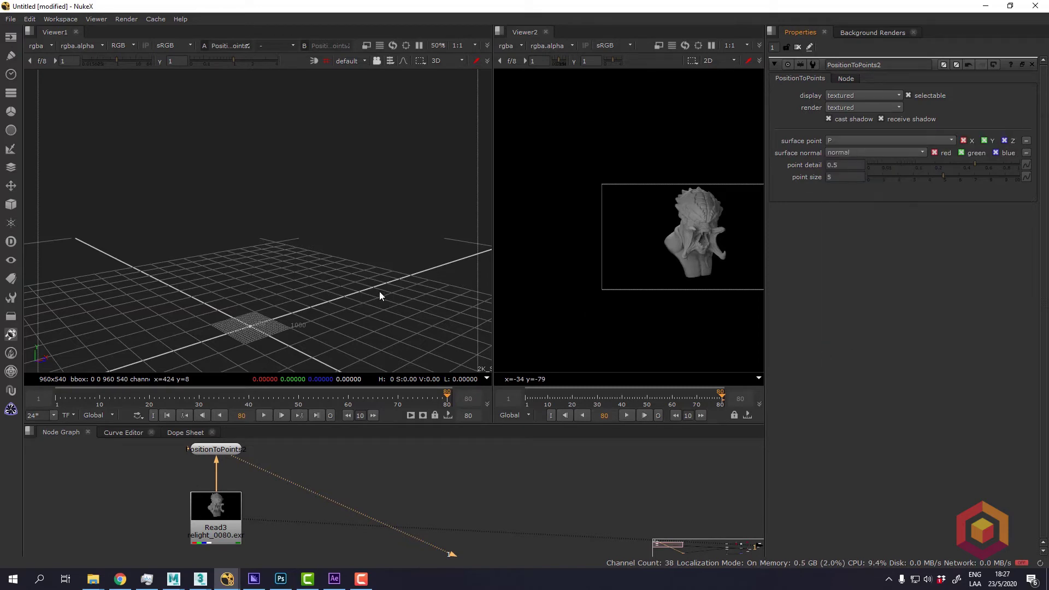
Compare the settings of the existing PositionToPoints1 node with those of the new PositionToPoints2 node.
left_click_drag(379, 293, 273, 257, "ctrl")
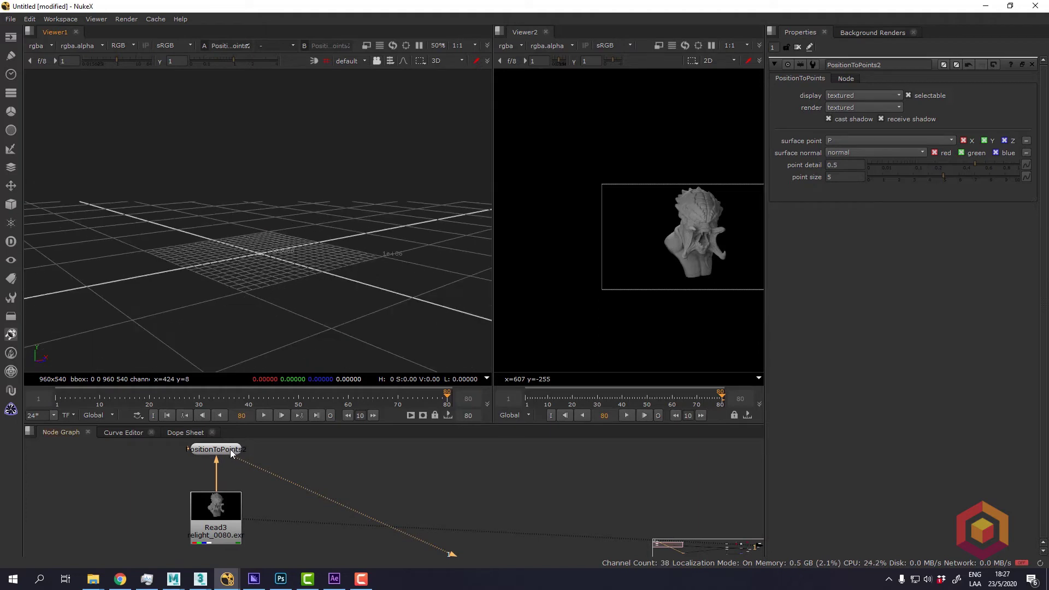
left_click(226, 449)
scroll(327, 479, "down", 8)
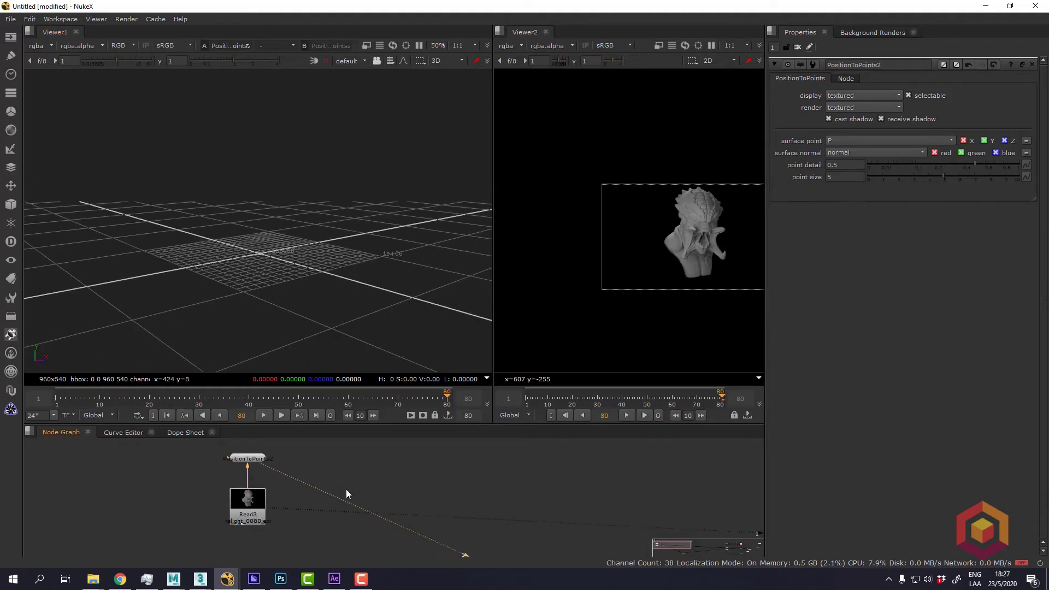
middle_click_drag(559, 482, 519, 490)
scroll(547, 484, "up", 7)
double_click(605, 507)
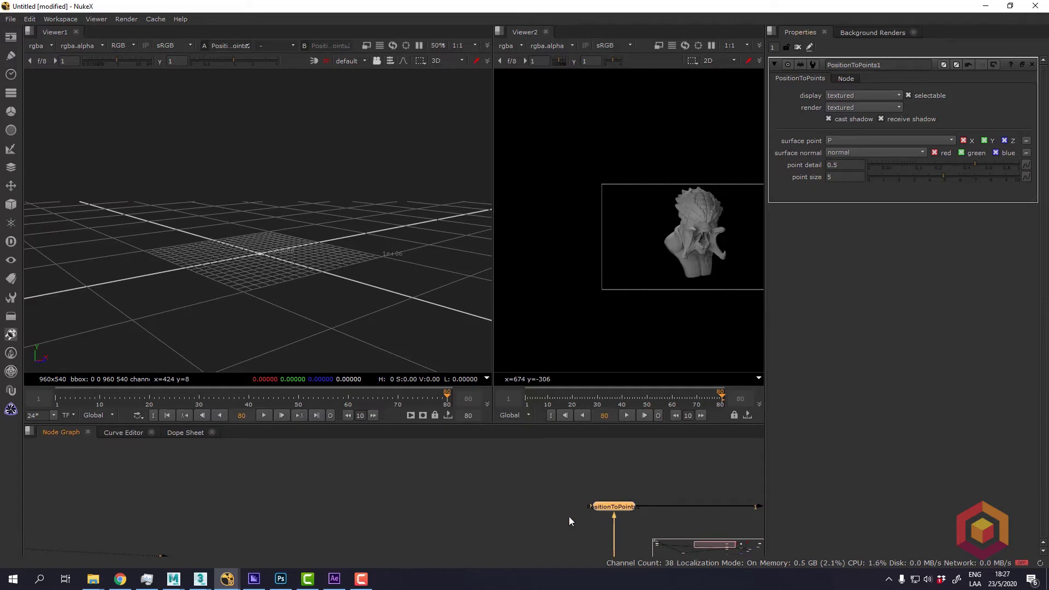
middle_click_drag(431, 503, 584, 476)
scroll(522, 486, "down", 6)
middle_click_drag(426, 497, 623, 481)
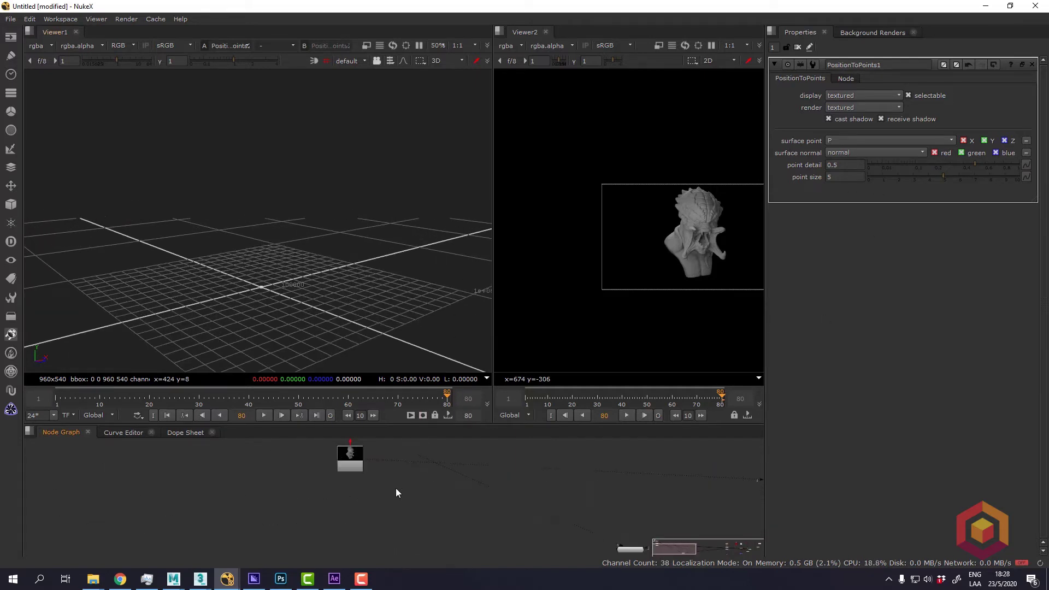
scroll(383, 475, "up", 3)
double_click(381, 476)
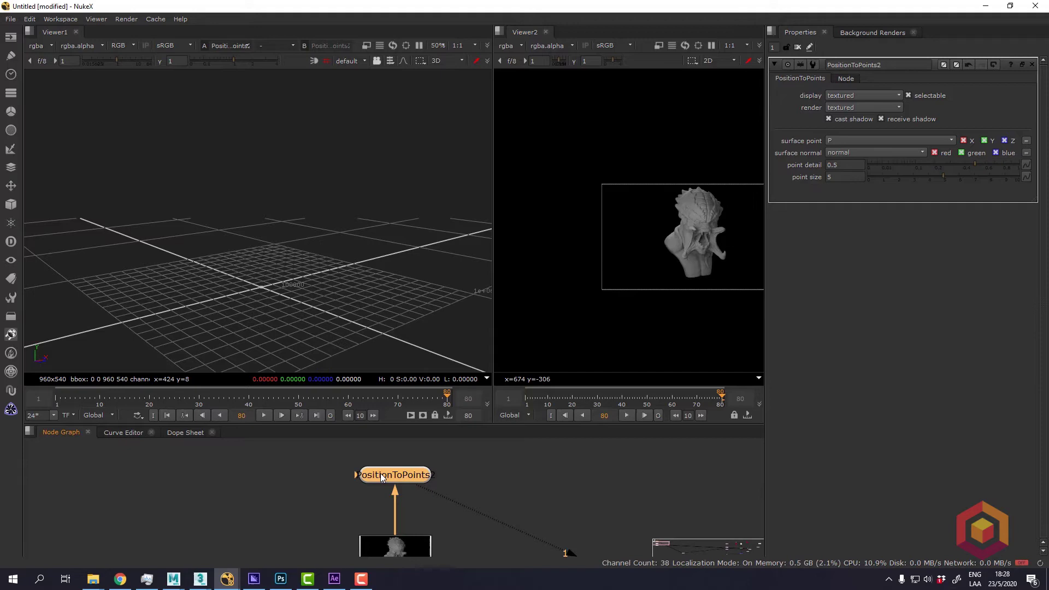
Frame the bust's point cloud in the 3D view and examine it from several angles.
scroll(315, 224, "down", 5)
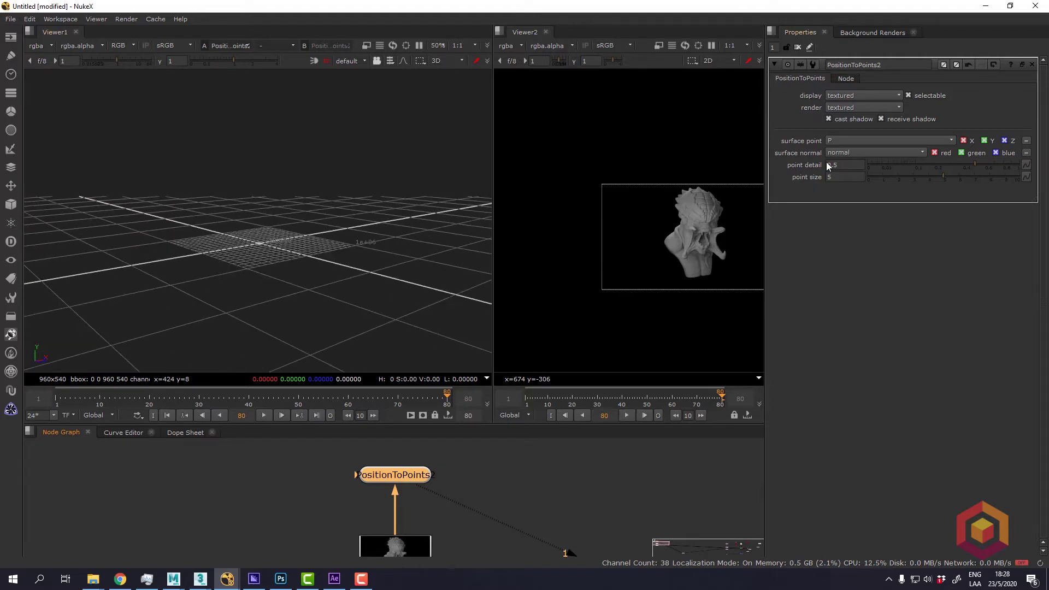
scroll(374, 275, "down", 4)
left_click_drag(372, 265, 213, 243, "ctrl")
left_click_drag(222, 328, 397, 333, "ctrl")
key("f")
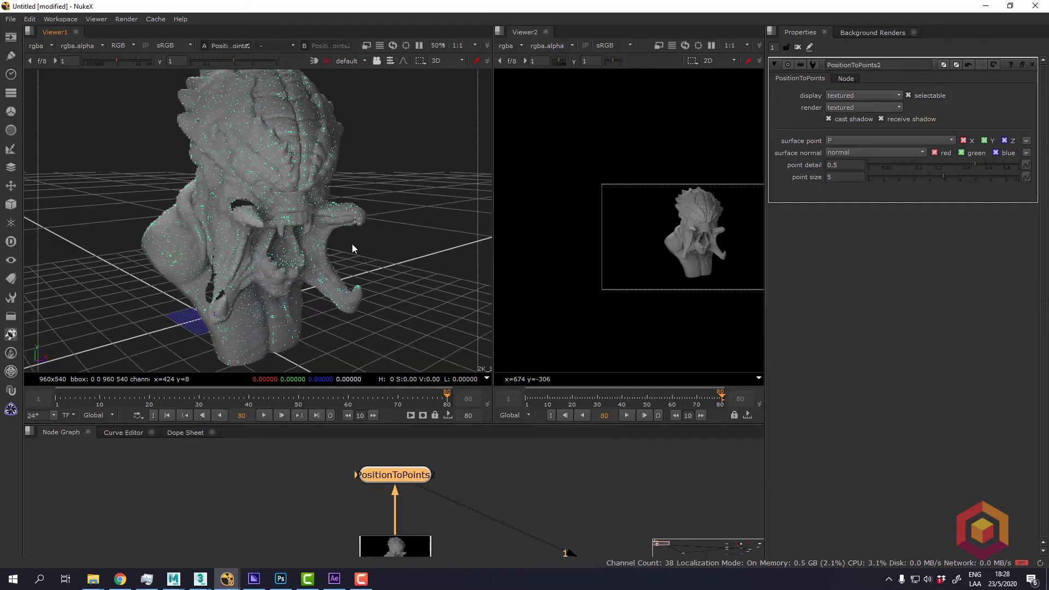
left_click_drag(352, 244, 295, 224, "ctrl")
Add a Scene node beside the PositionToPoints node and connect the two.
scroll(448, 479, "down", 4)
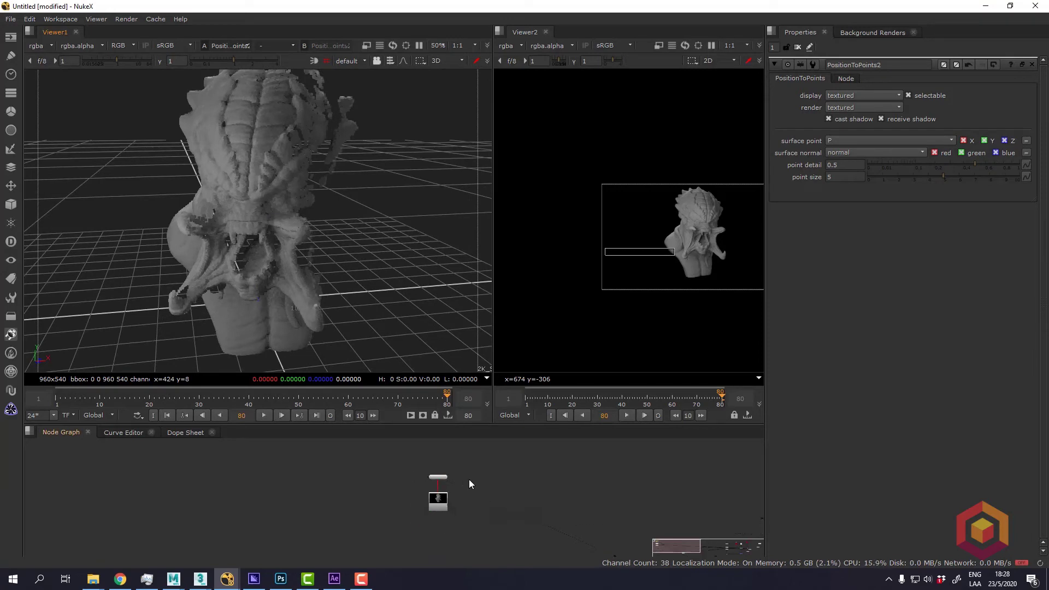
scroll(429, 487, "up", 3)
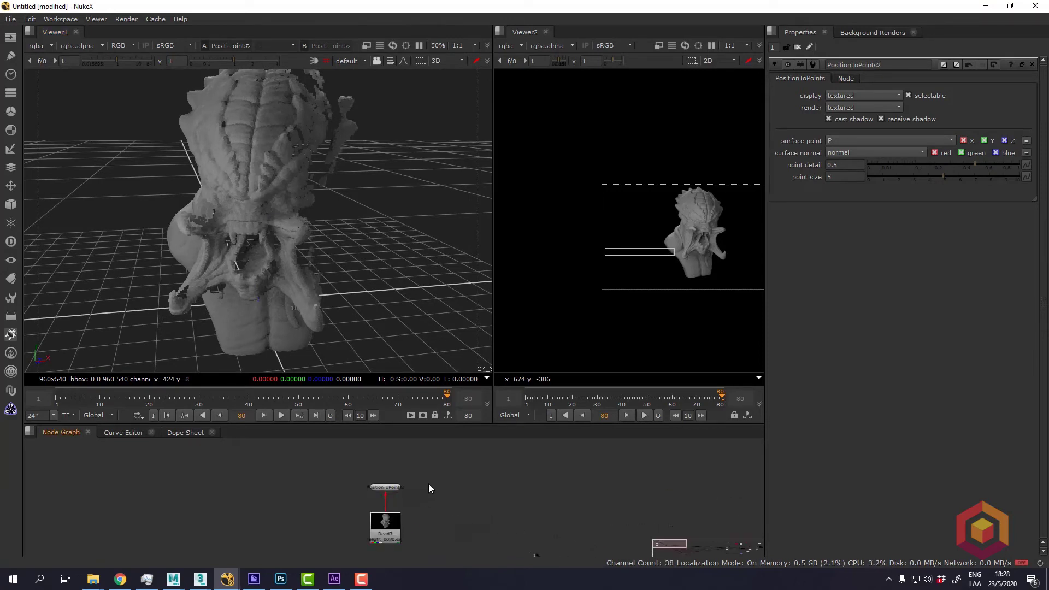
key("Tab")
type("sce")
left_click(359, 492)
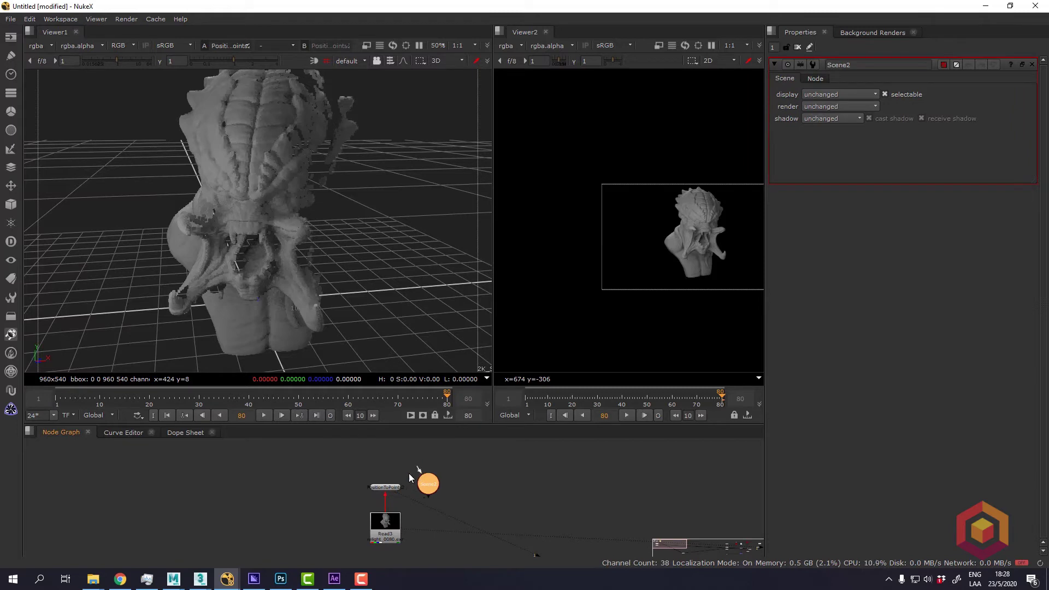
left_click_drag(387, 488, 385, 487)
left_click_drag(428, 490, 428, 493)
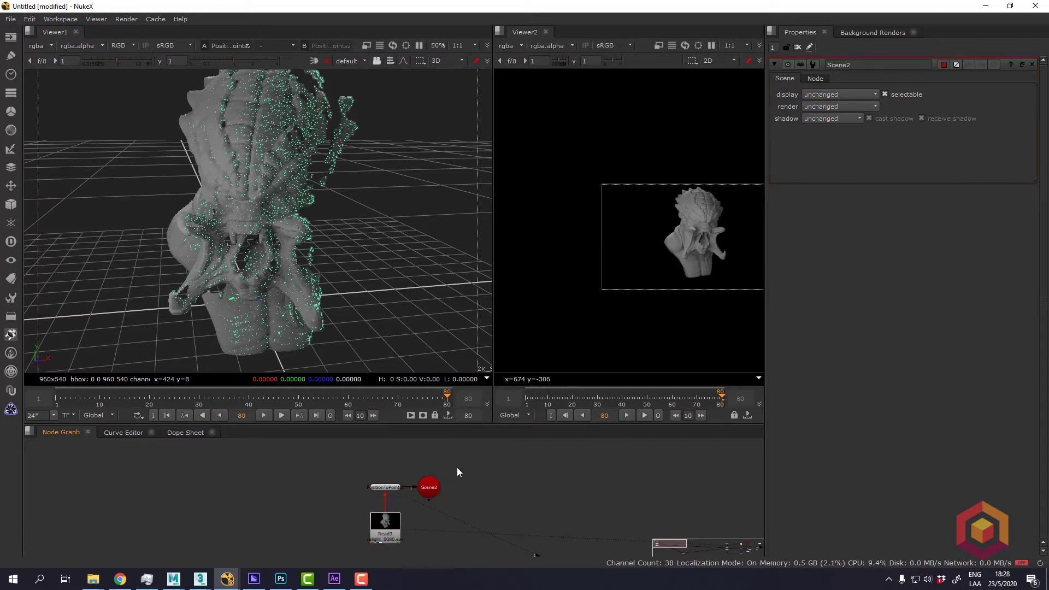
Add a Light node above the Scene node and connect it to the scene.
key("Tab")
type("light")
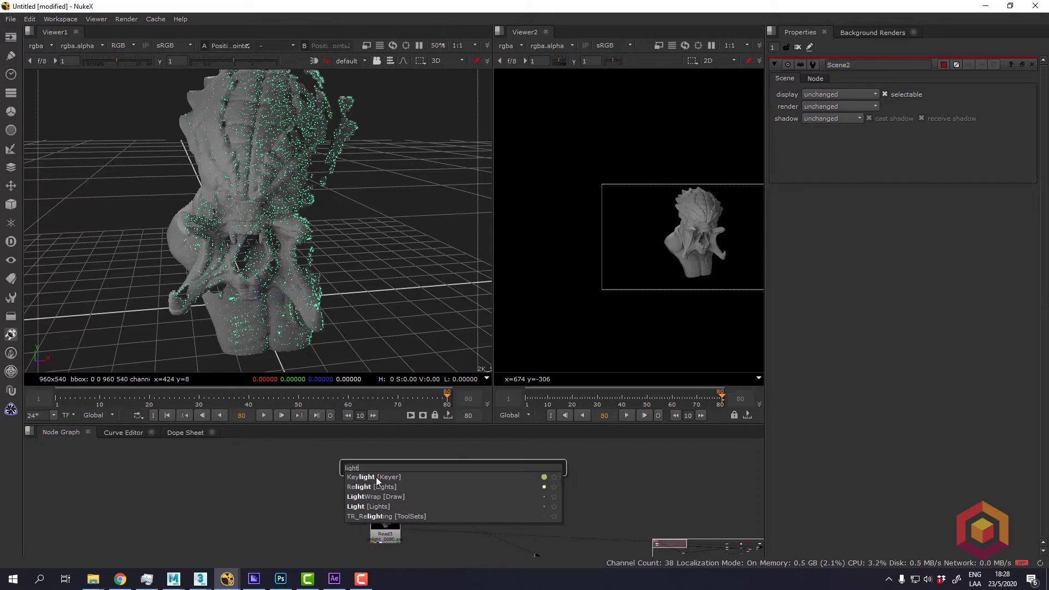
left_click(388, 505)
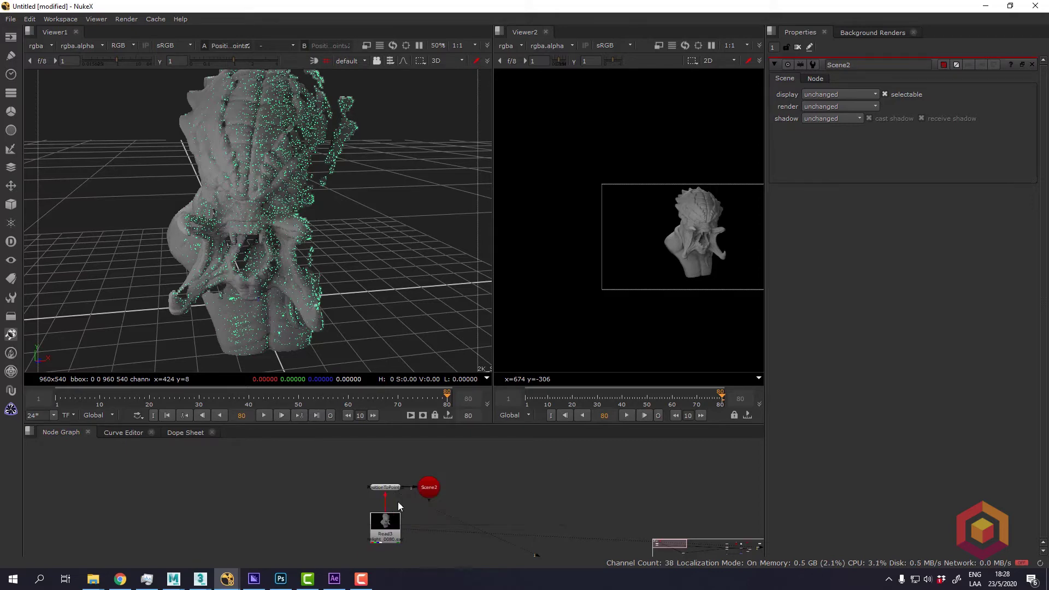
left_click_drag(460, 471, 431, 455)
Show the Scene node in the first viewer and view the bust together with the light.
left_click(432, 493)
key("1")
scroll(342, 294, "down", 3)
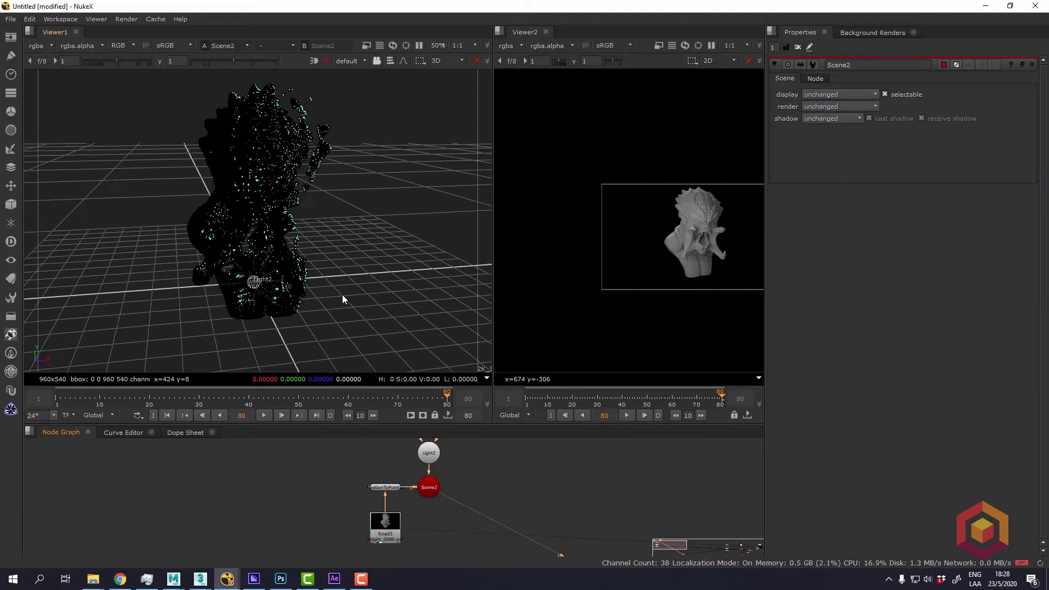
mouse_move(251, 295)
left_mouse_down("ctrl")
mouse_move(364, 296)
mouse_move(250, 294)
left_mouse_up("ctrl")
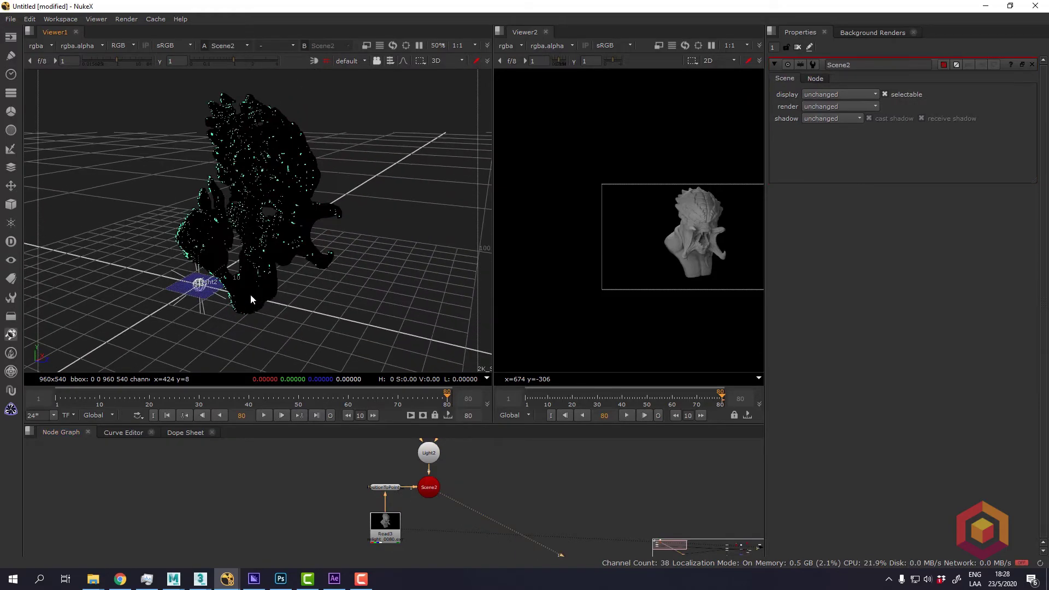
Open the Light2 properties and move the light in front of the bust to about x 10.3, y 48.5, z 63.4.
left_click(207, 285)
middle_click_drag(180, 305, 165, 326, "alt")
left_click(175, 323)
double_click(429, 453)
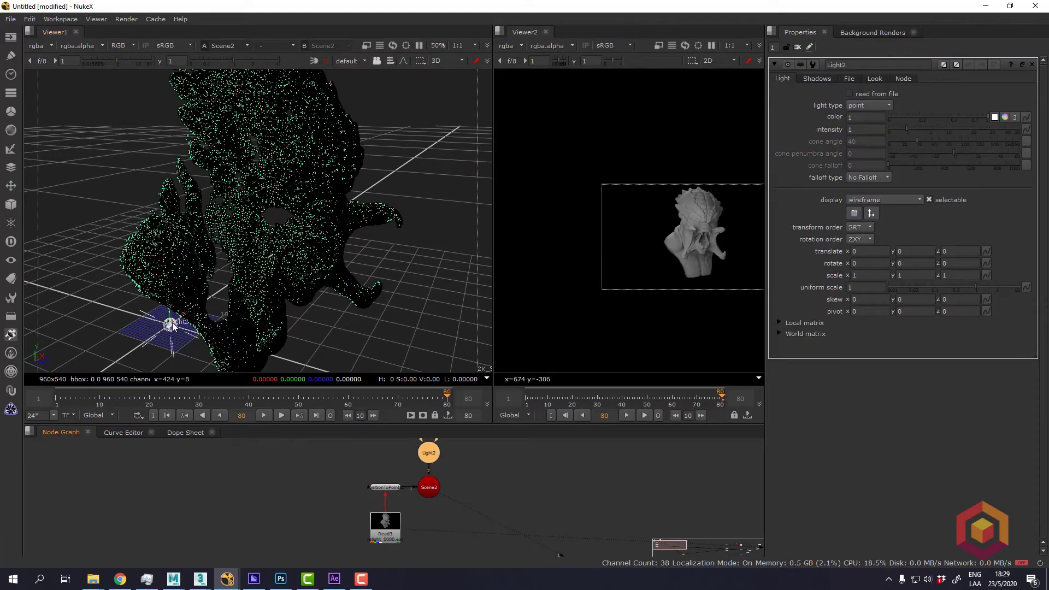
left_click_drag(172, 326, 363, 166)
scroll(396, 341, "down", 2)
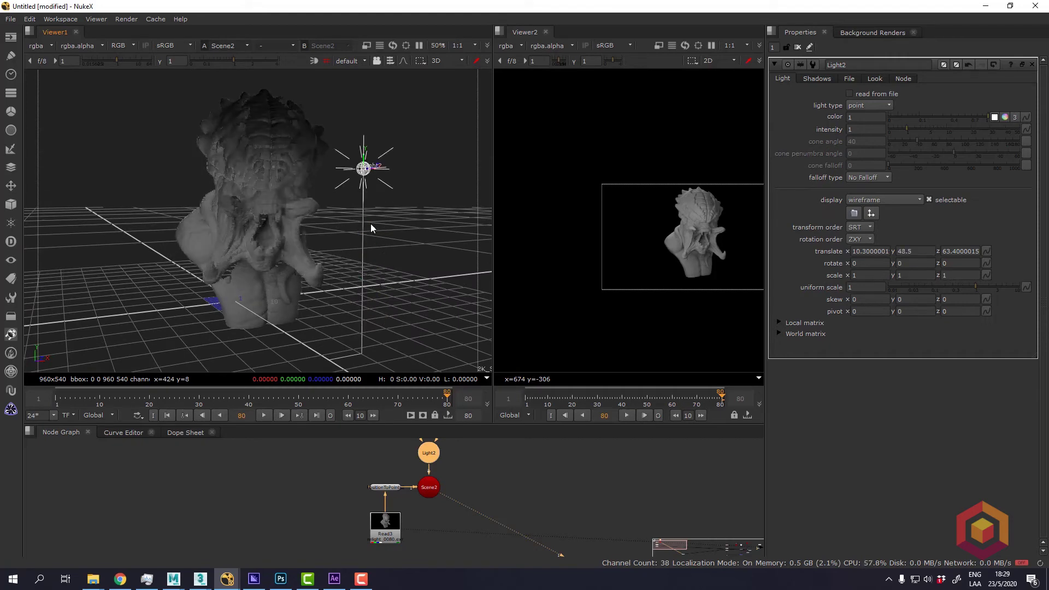
Reposition the light to about x 3.4, y 38.6, z 69.2, checking the shading on the bust from different angles.
left_click_drag(372, 228, 324, 255, "ctrl")
middle_click_drag(454, 482, 421, 484)
scroll(322, 224, "down", 1)
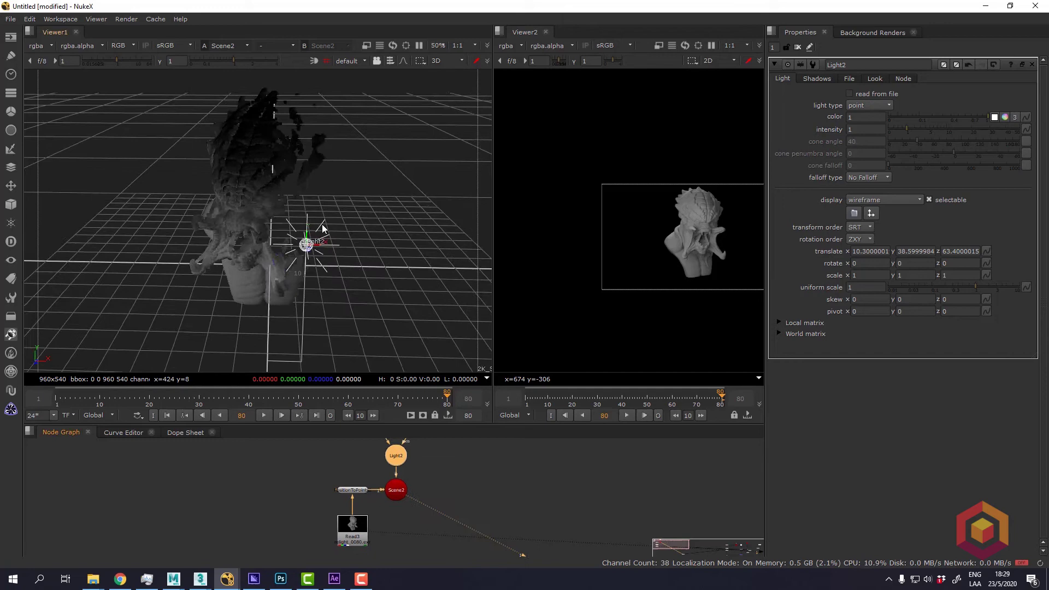
left_click_drag(312, 241, 290, 190, "ctrl")
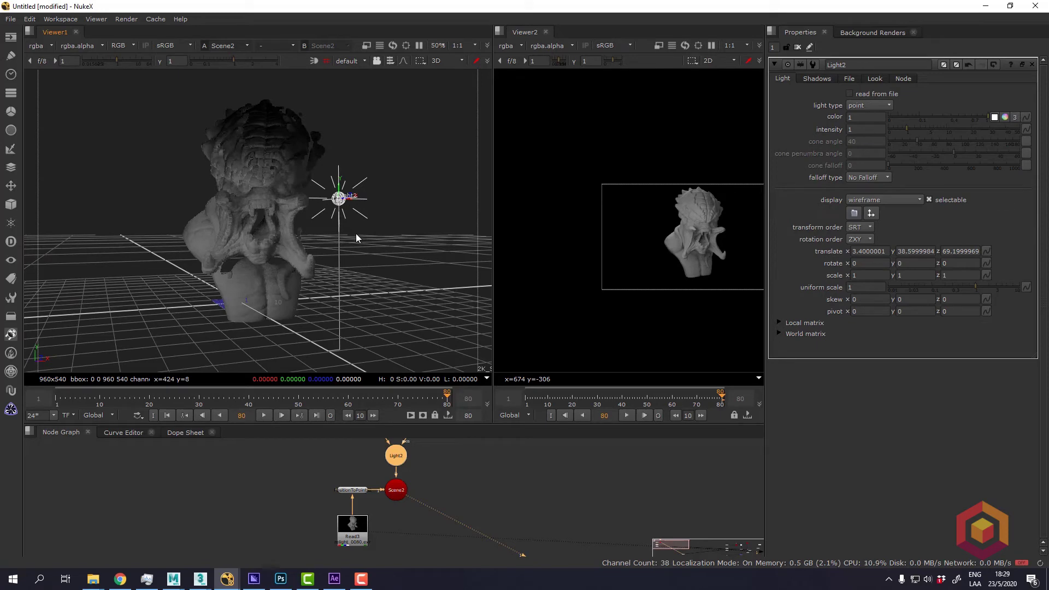
left_click_drag(394, 299, 332, 270, "ctrl")
Deselect the light node in the node graph.
scroll(468, 489, "down", 4)
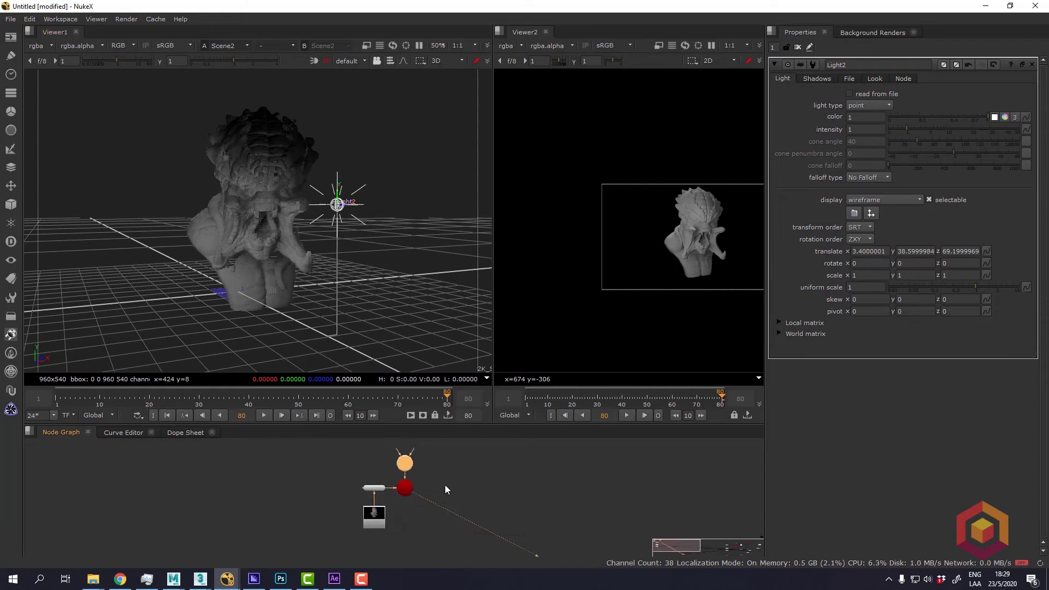
middle_click_drag(450, 483, 429, 473)
scroll(431, 485, "up", 2)
left_click(388, 510)
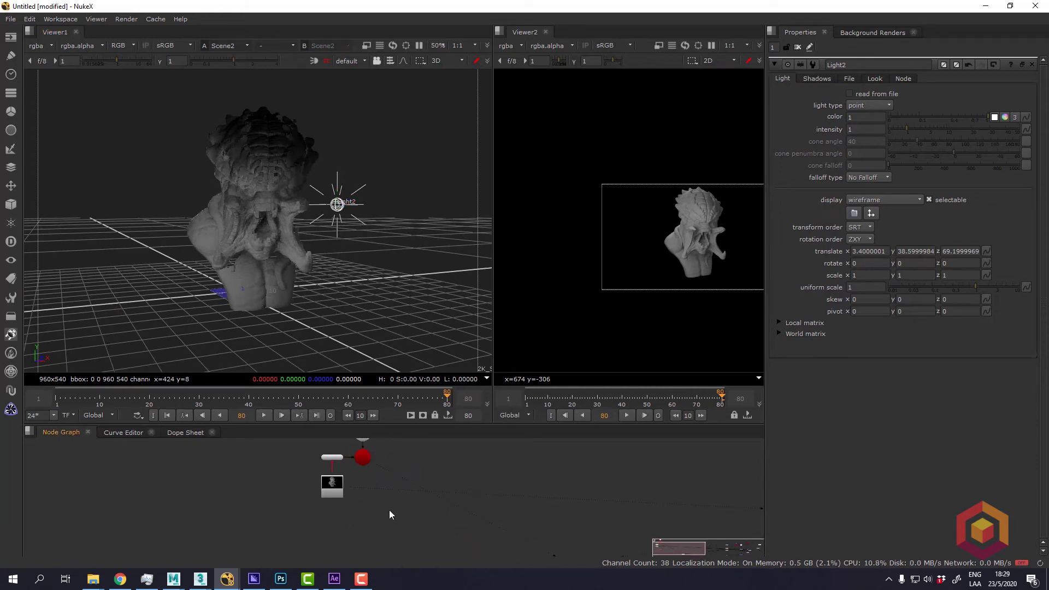
Add a ReLight node, connect its color input to Read3, and place it beside the Read3 node.
key("Tab")
type("re")
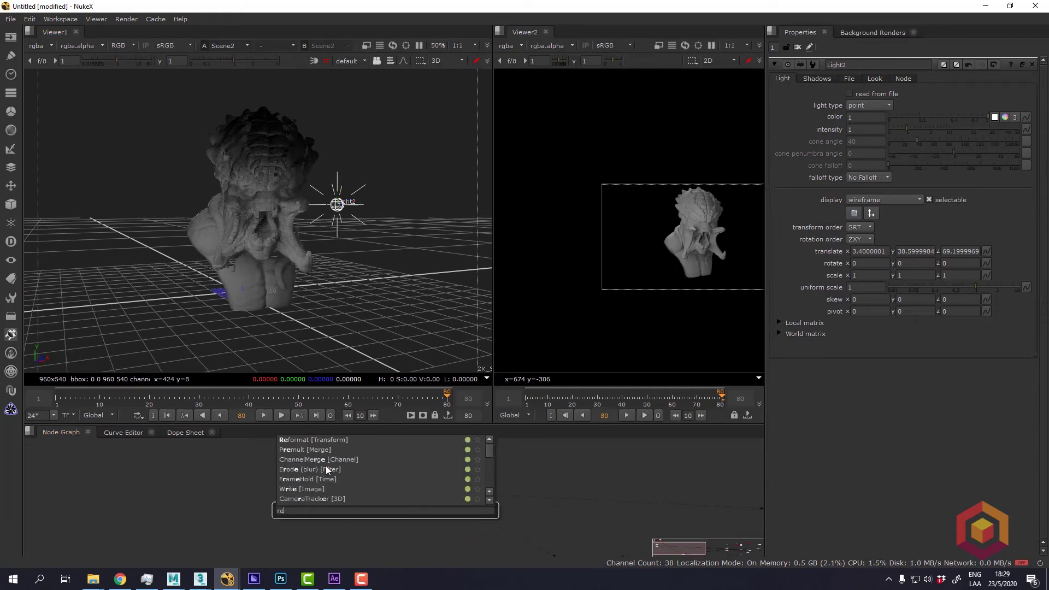
type("liq")
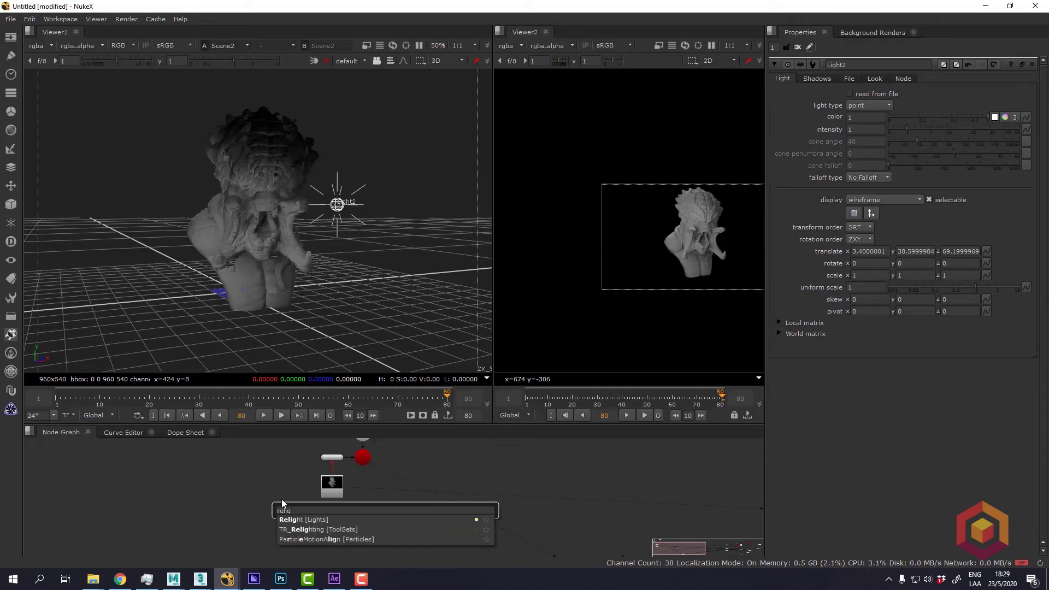
left_click(293, 520)
scroll(410, 496, "up", 3)
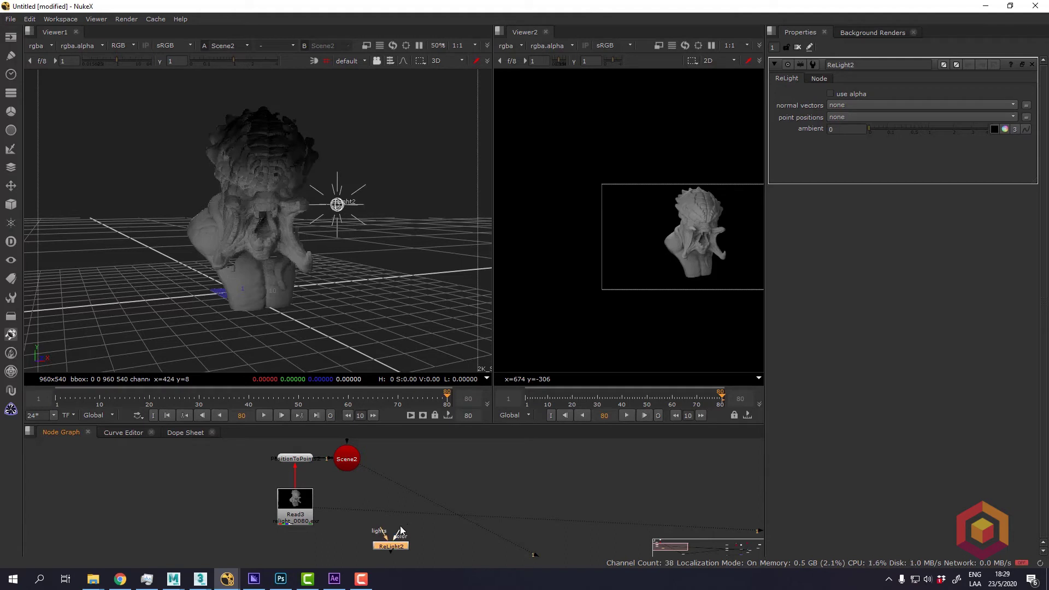
left_click_drag(400, 525, 300, 508)
left_click_drag(391, 547, 392, 508)
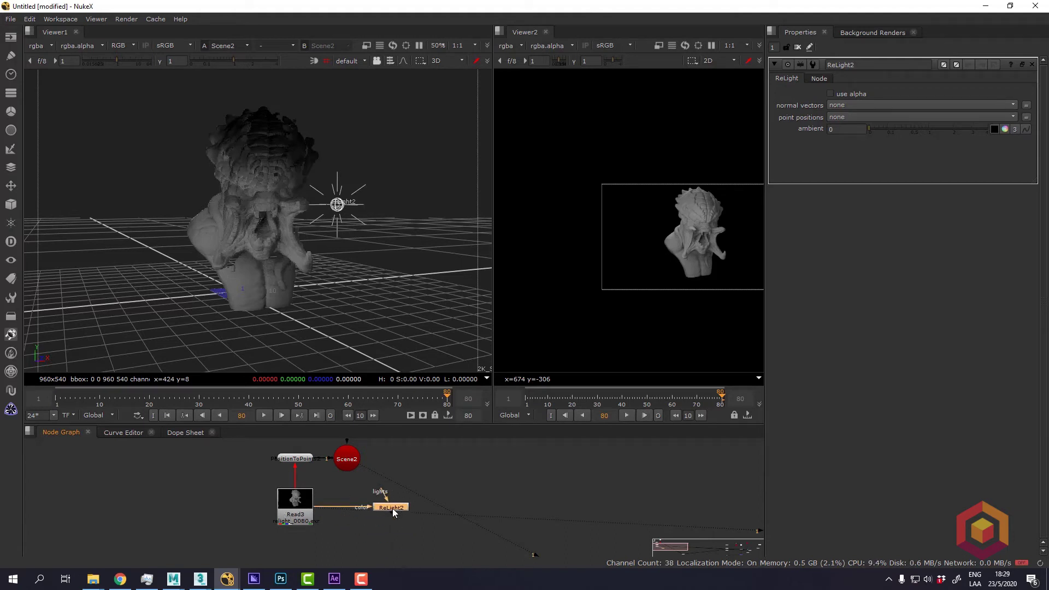
Set the ReLight2 normal vectors to the normal layer and its point positions to the P layer.
left_click(837, 107)
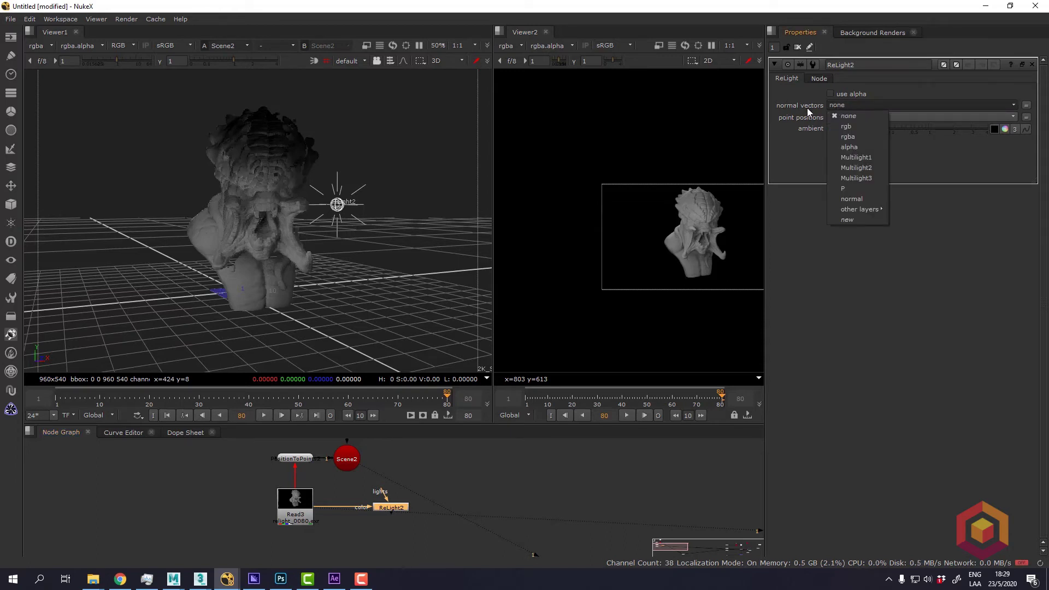
left_click(833, 104)
left_click(834, 104)
left_click(854, 201)
left_click(848, 117)
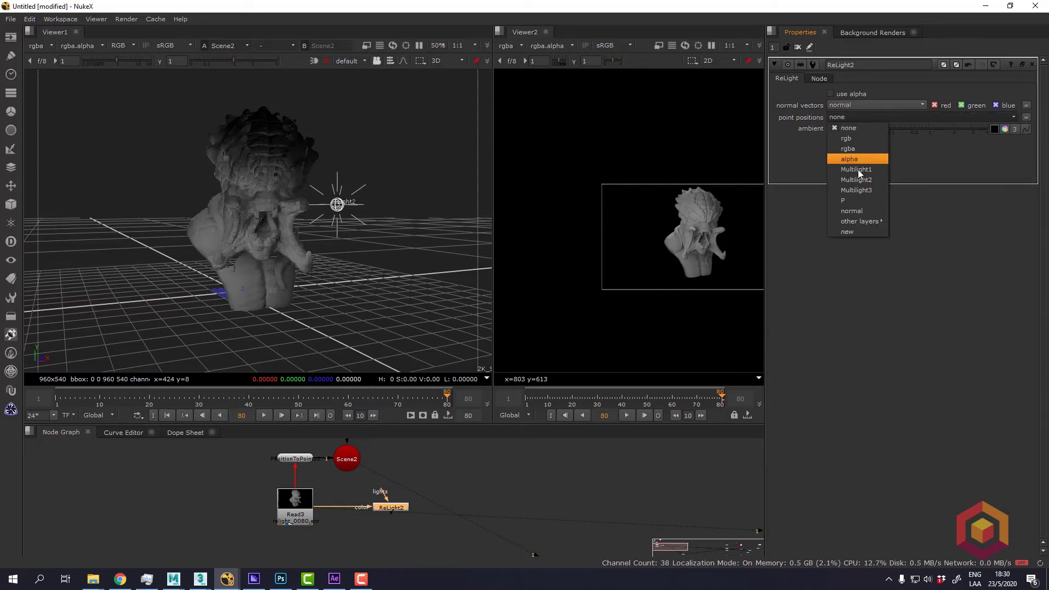
left_click(844, 198)
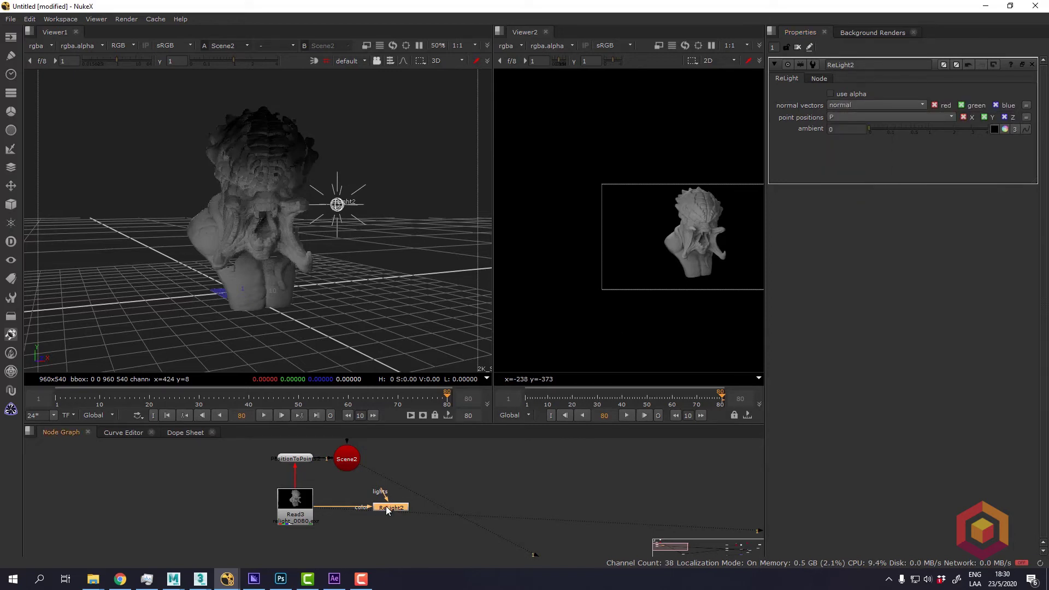
Connect the lights input of ReLight2 to Light2 and route the connection through a dot beside the light.
middle_click_drag(399, 514, 400, 565)
left_click_drag(385, 545, 359, 485)
middle_click_drag(396, 489, 396, 469)
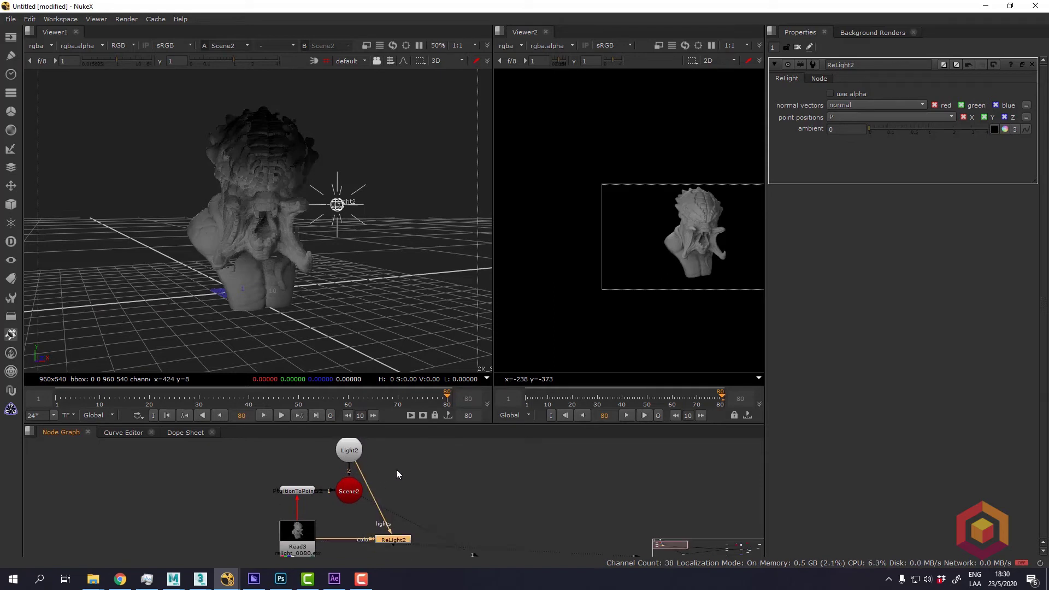
left_click_drag(375, 496, 395, 445, "ctrl")
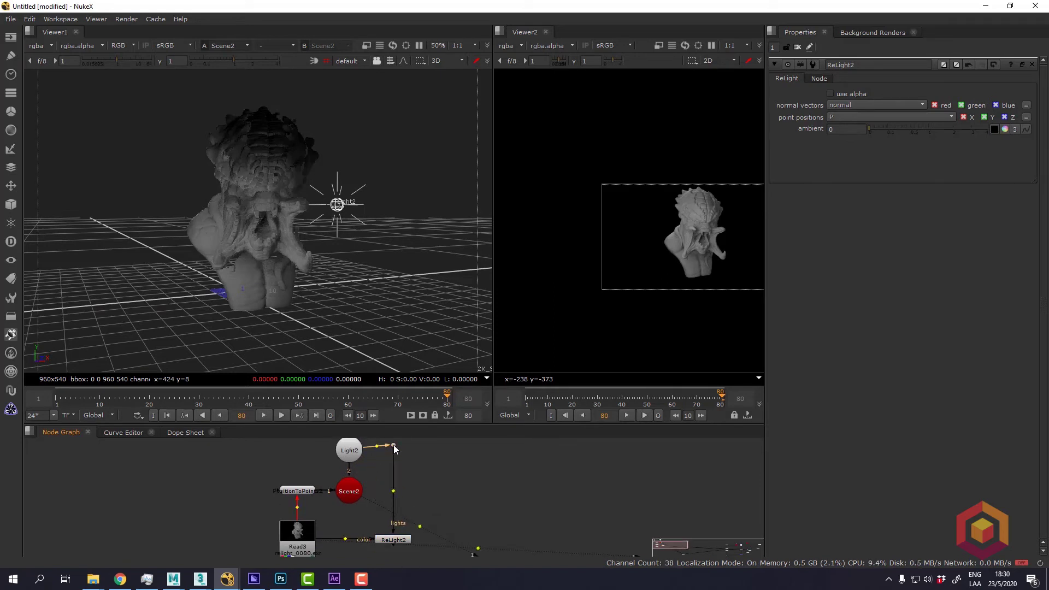
Position ReLight2 directly below the routing dot and level with Read3 in the node graph.
middle_click_drag(400, 541, 403, 513)
left_click_drag(397, 514, 419, 470)
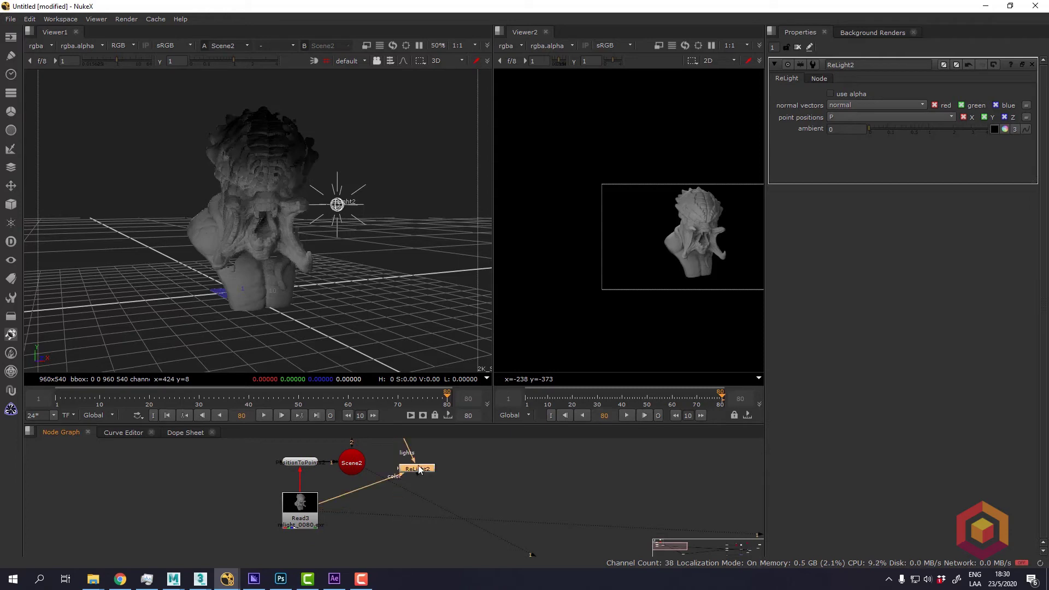
scroll(399, 470, "up", 3)
middle_click_drag(399, 470, 396, 499)
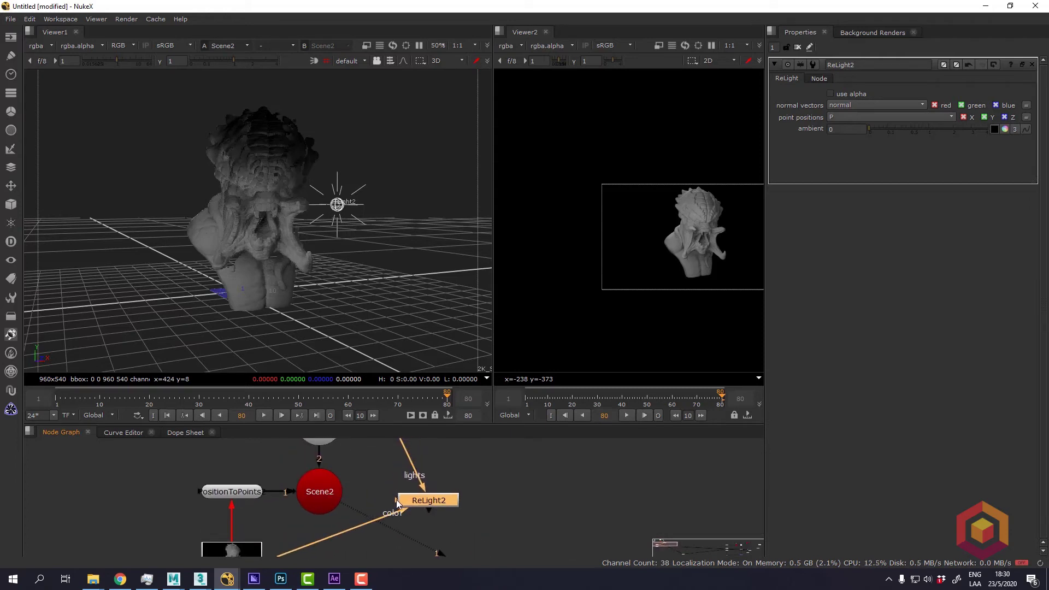
left_click_drag(377, 498, 424, 535)
scroll(449, 487, "down", 3)
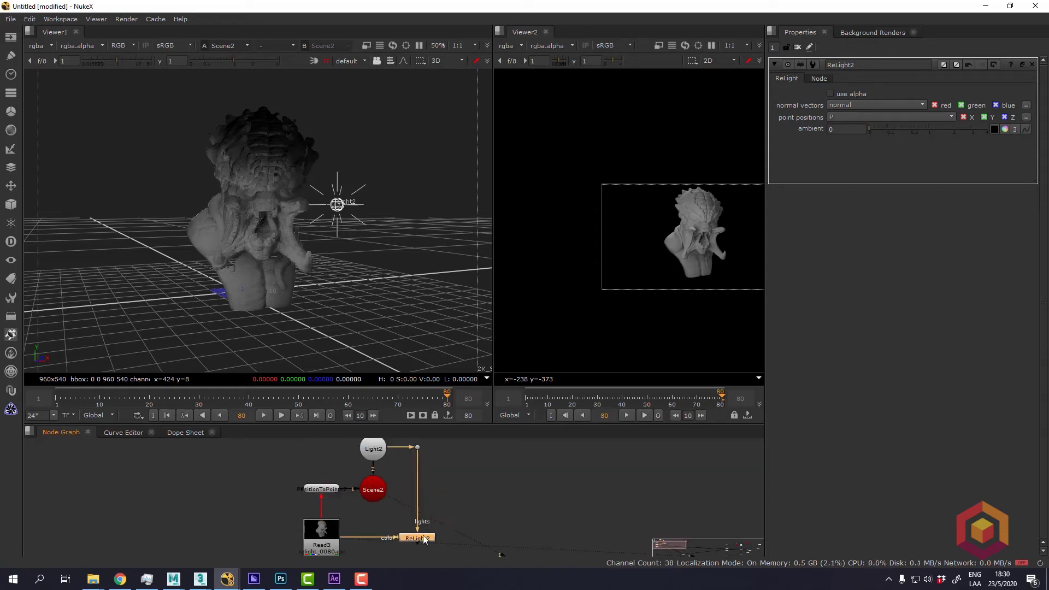
Copy the camera from the existing Scene1 setup and paste it near ReLight2.
left_click(488, 508)
scroll(494, 507, "down", 7)
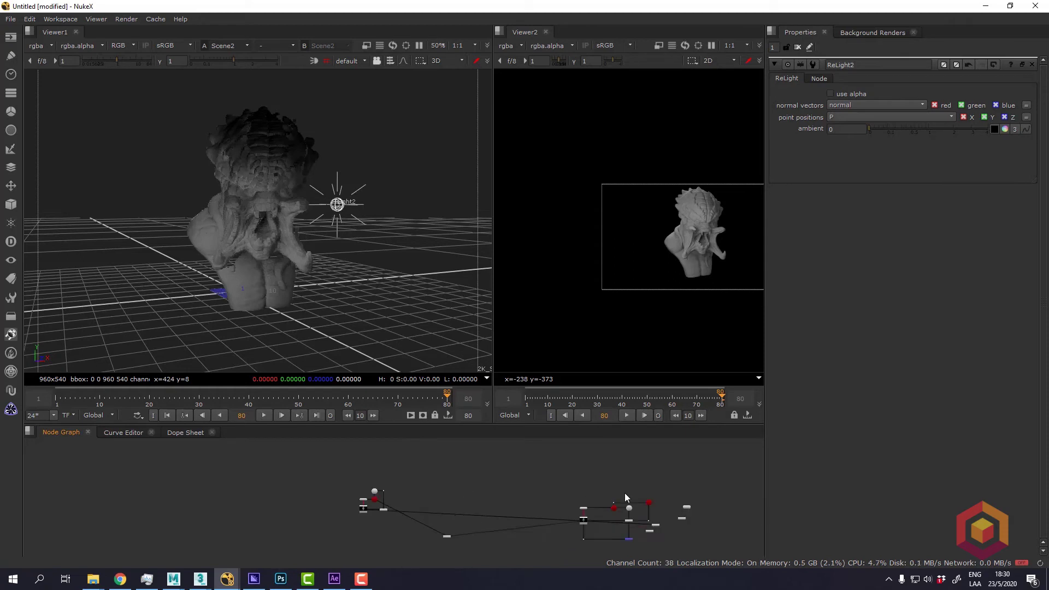
scroll(633, 513, "up", 6)
left_click(588, 445)
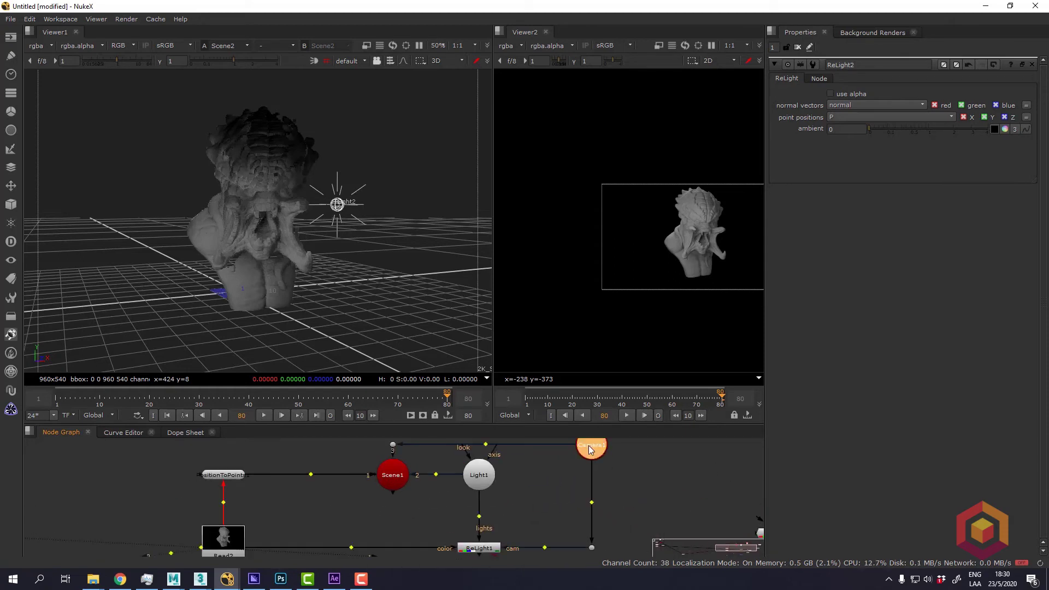
scroll(527, 485, "down", 7)
scroll(460, 486, "up", 5)
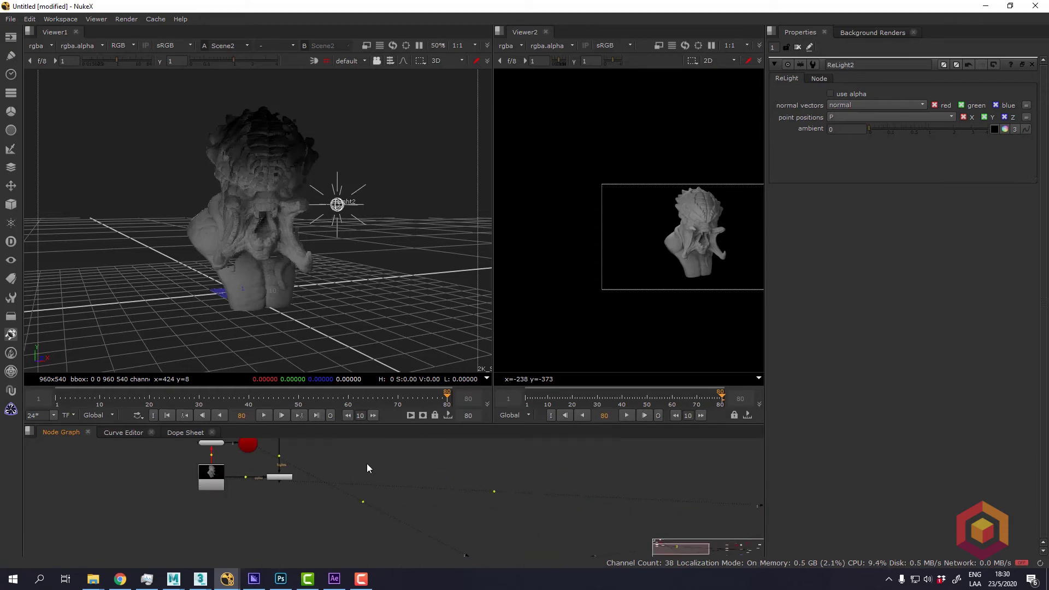
key("ctrl+v")
middle_click_drag(366, 463, 422, 487)
scroll(398, 493, "up", 4)
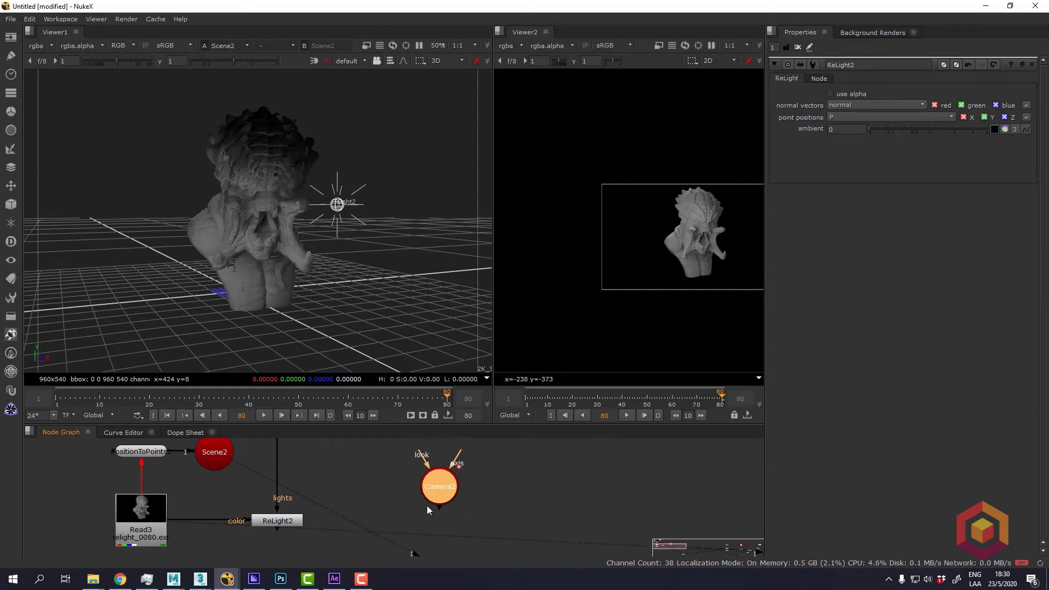
Connect the cam input of ReLight2 to Camera2 and move ReLight2 slightly lower.
scroll(330, 519, "up", 2)
left_click_drag(289, 527, 448, 491)
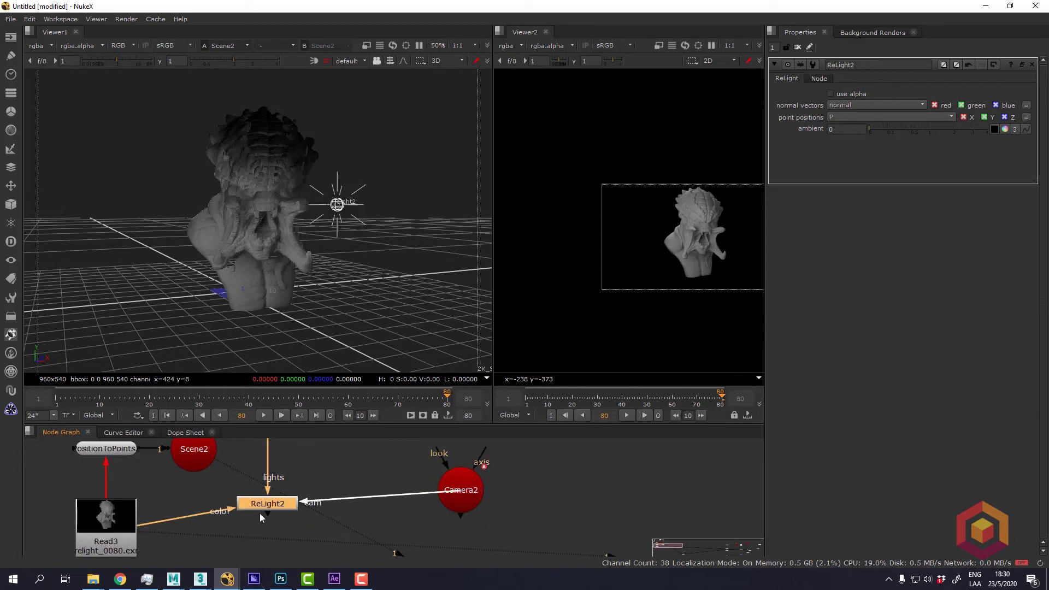
left_click_drag(260, 513, 276, 530)
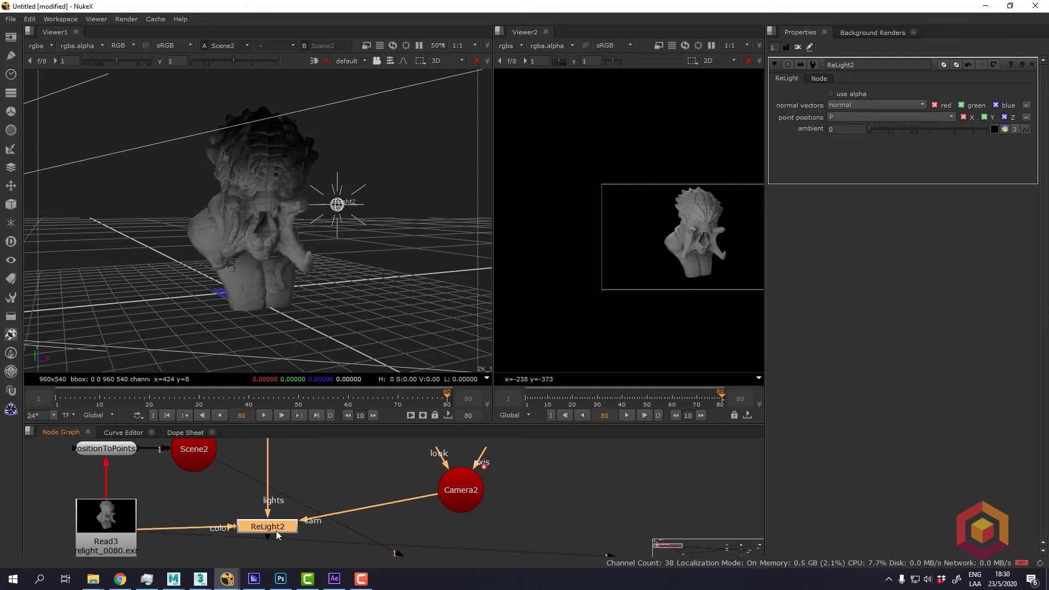
Show the ReLight2 output in the first viewer and switch that viewer to 2D.
key("1")
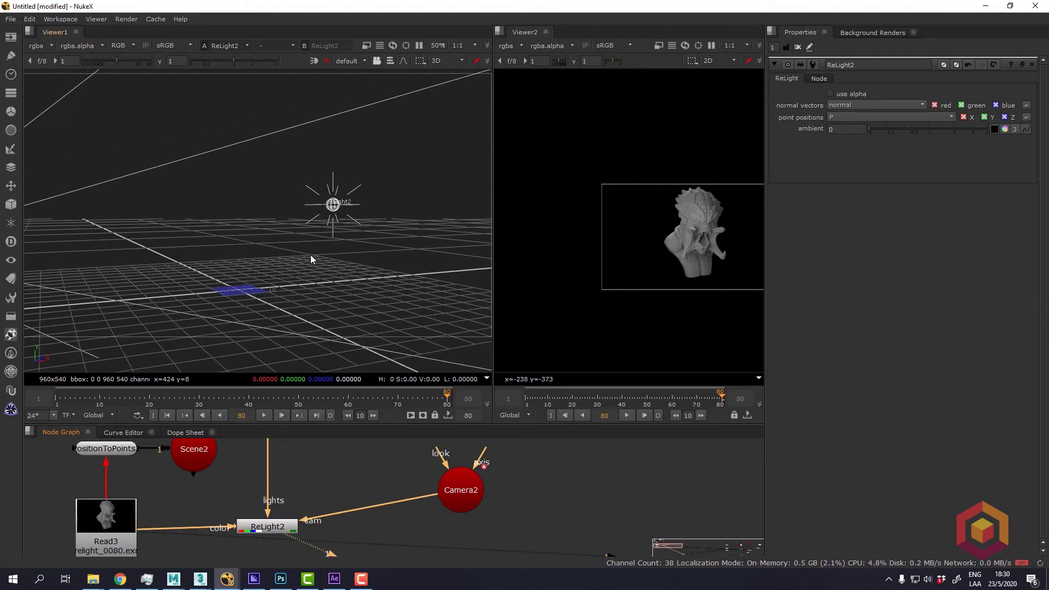
key("Tab")
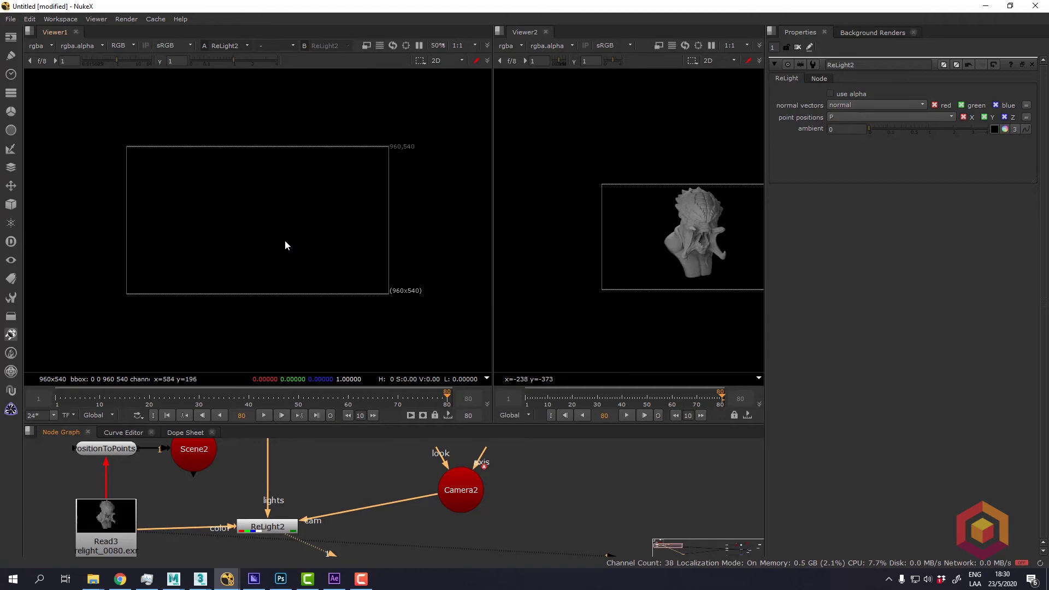
left_click_drag(274, 529, 277, 534)
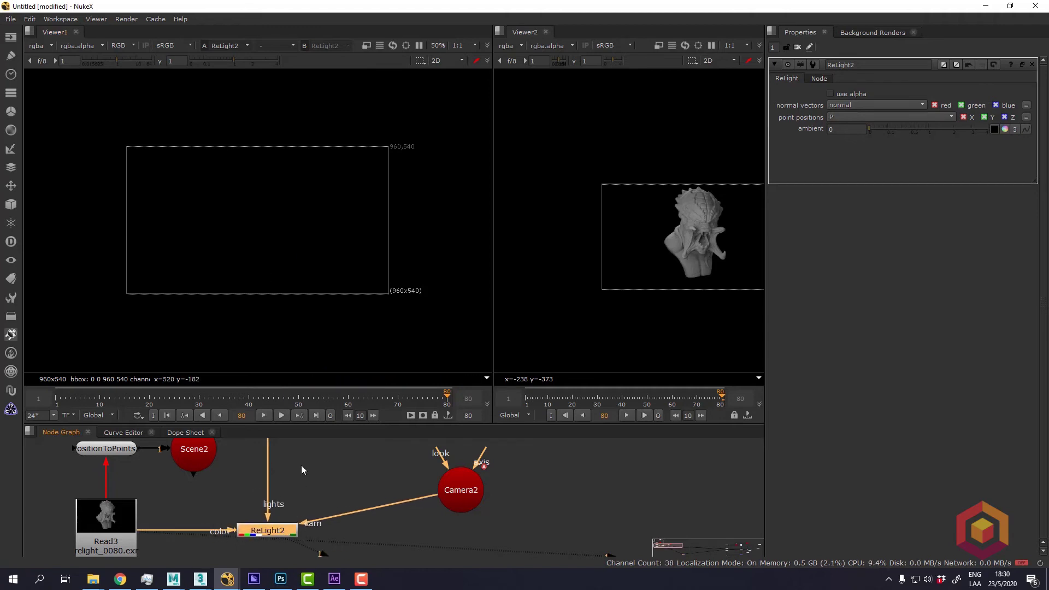
middle_click_drag(308, 216, 319, 235)
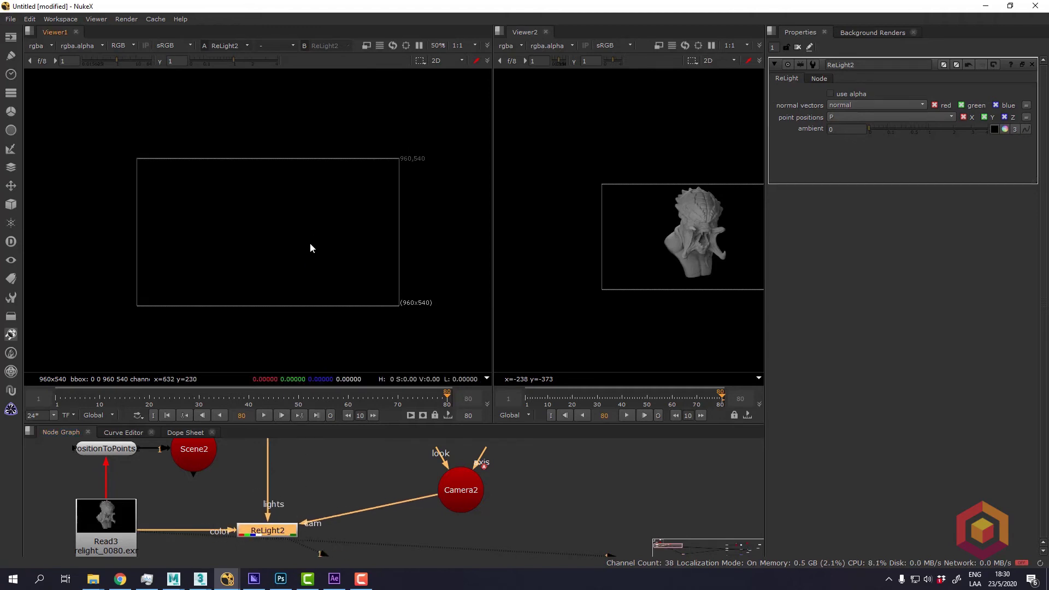
Show the Read2 render in the first viewer and examine the bust.
key("2")
scroll(295, 246, "up", 3)
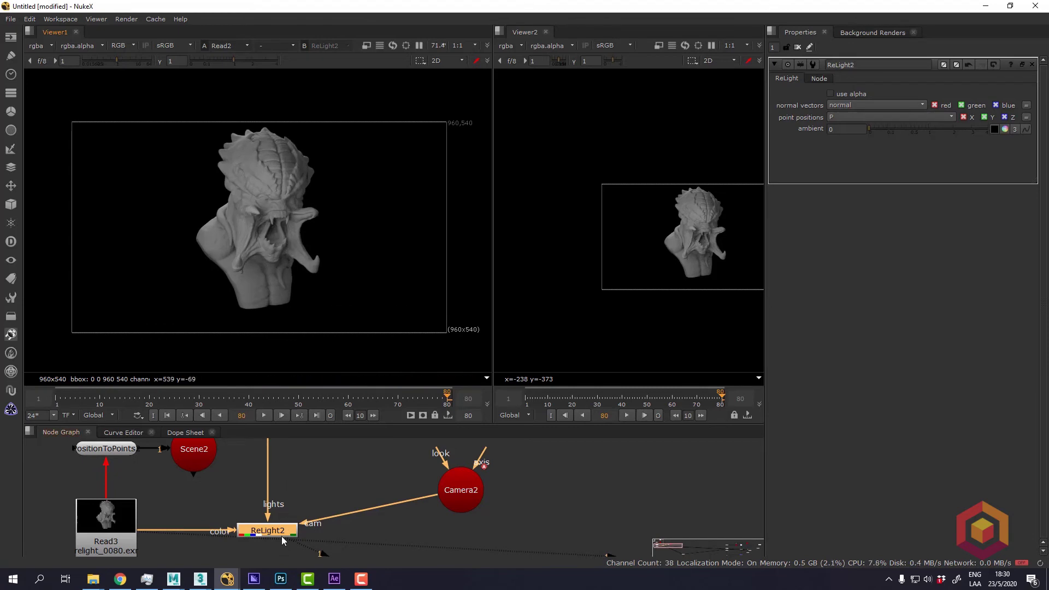
scroll(300, 219, "down", 3)
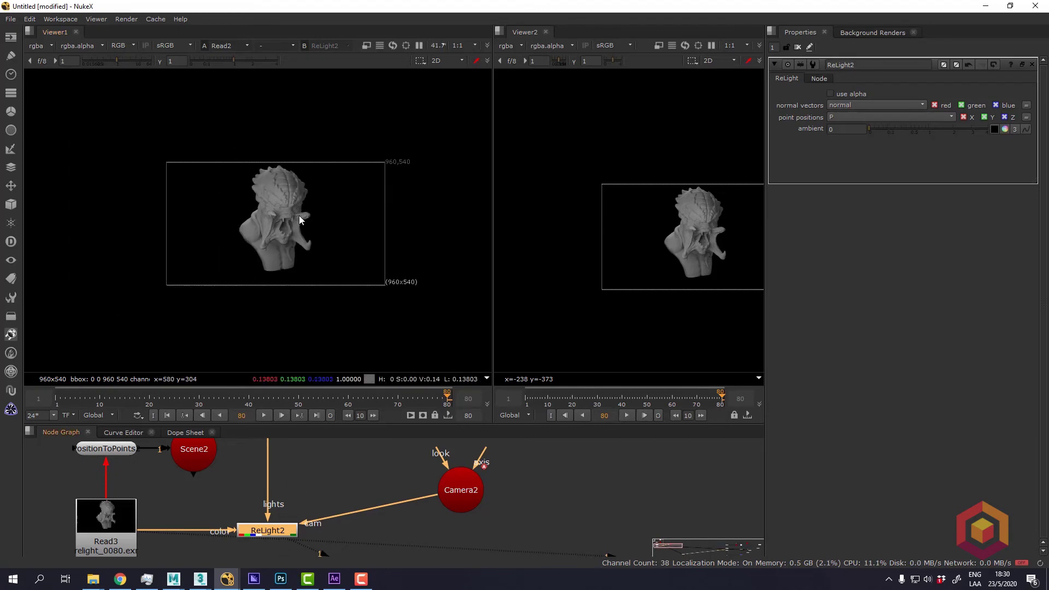
scroll(297, 242, "up", 3)
middle_click_drag(333, 497, 328, 505)
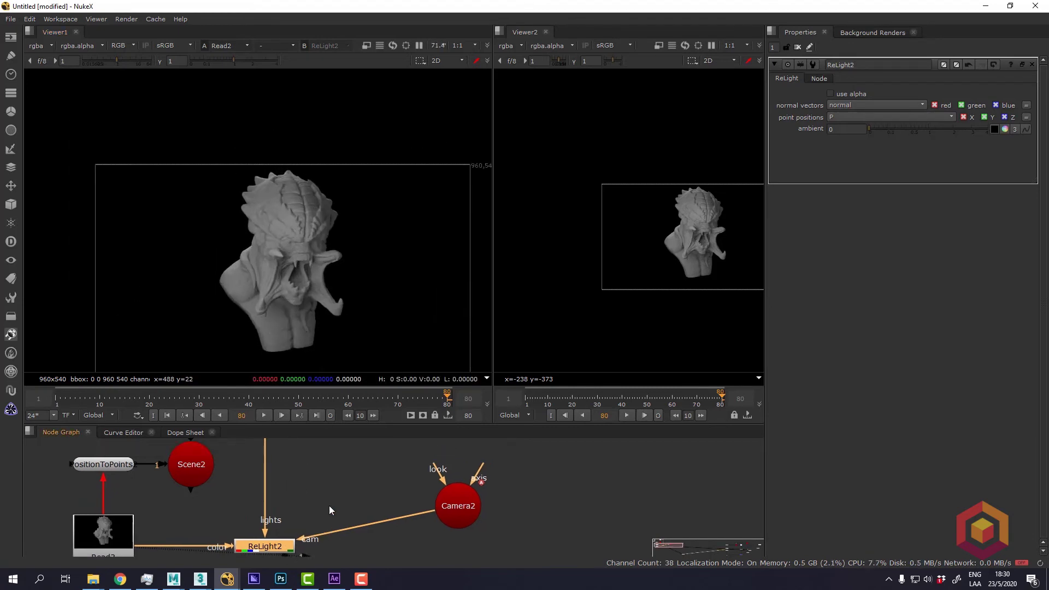
Add a Specular shader node, connect it to the material input of ReLight2, and arrange ReLight2 below it.
left_click_drag(260, 548, 269, 508)
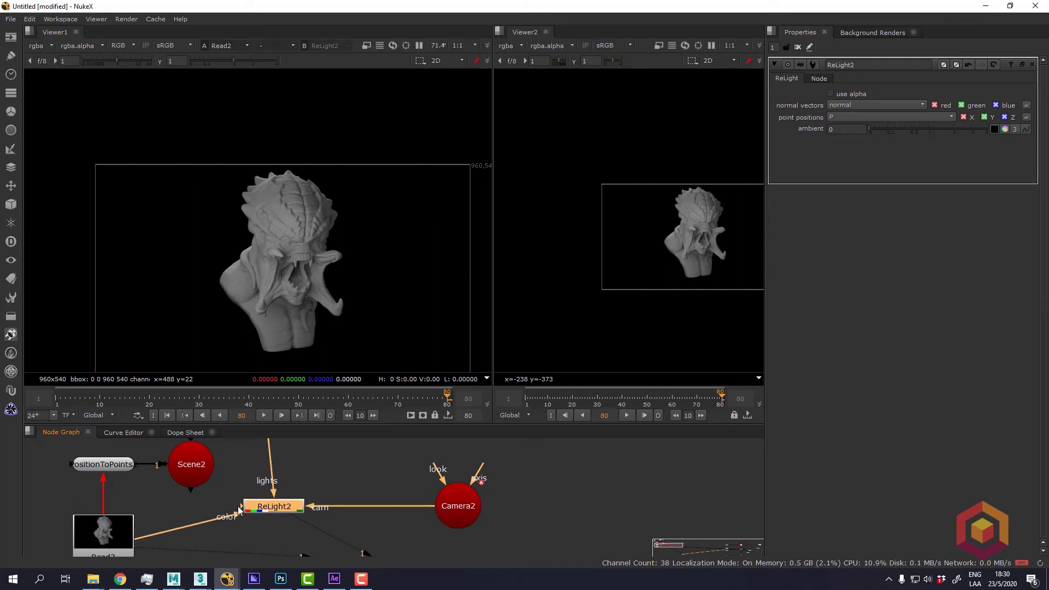
scroll(343, 502, "down", 5)
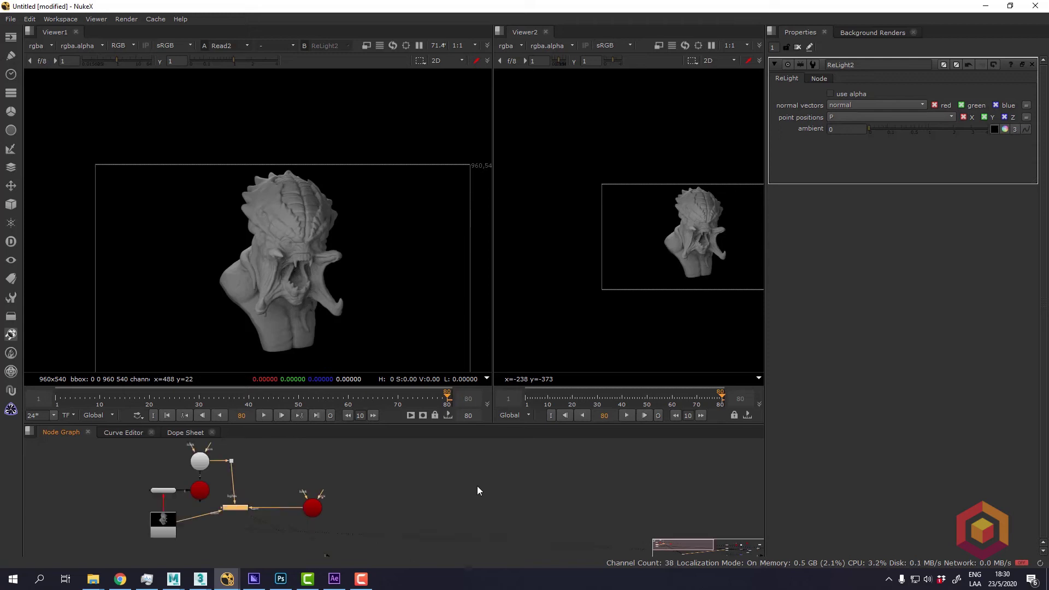
scroll(490, 484, "down", 3)
scroll(412, 503, "up", 5)
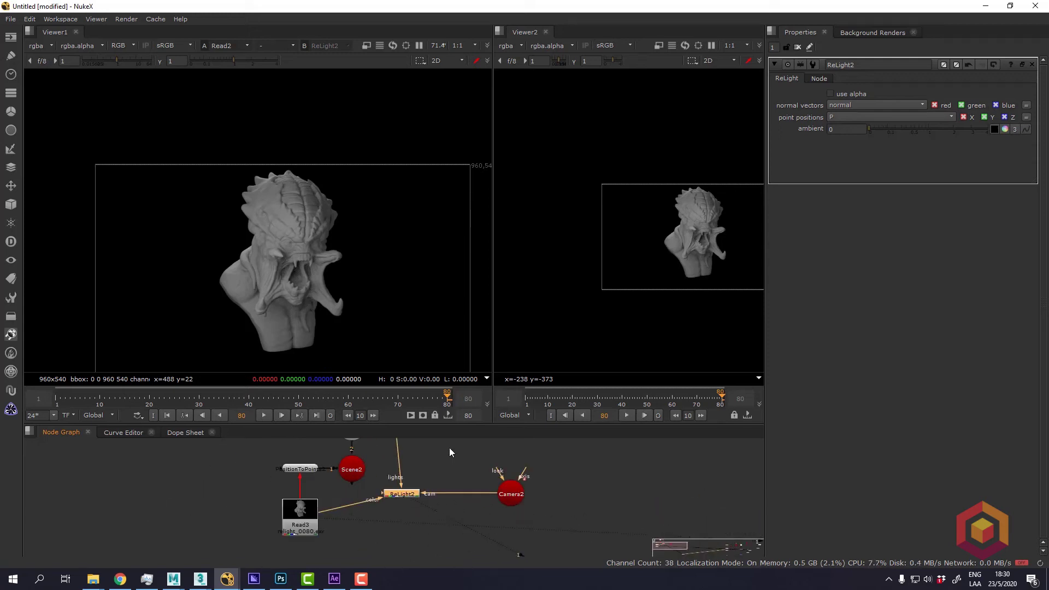
key("Tab")
type("specul")
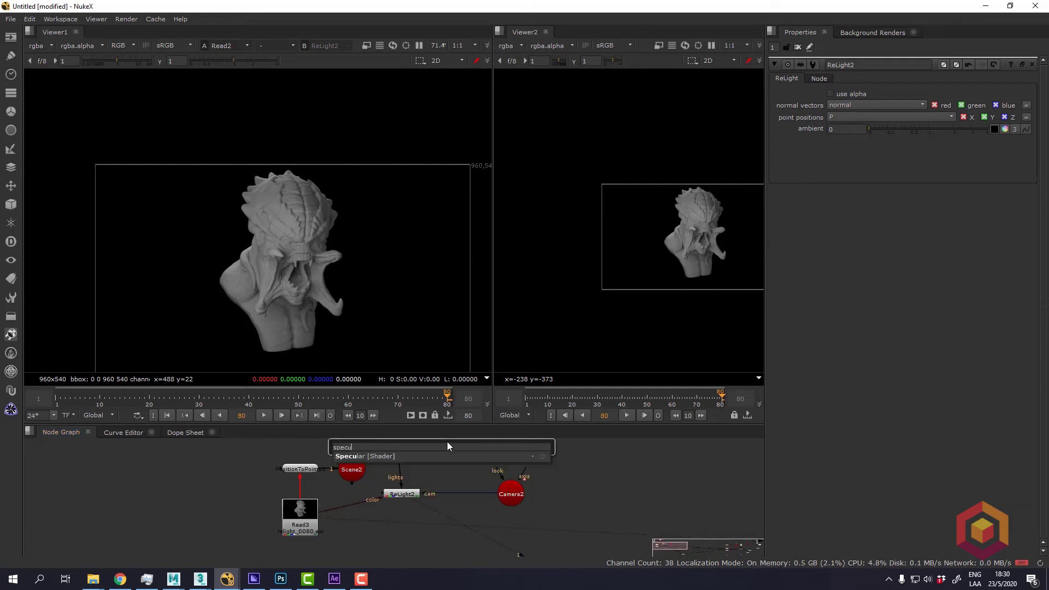
left_click(400, 456)
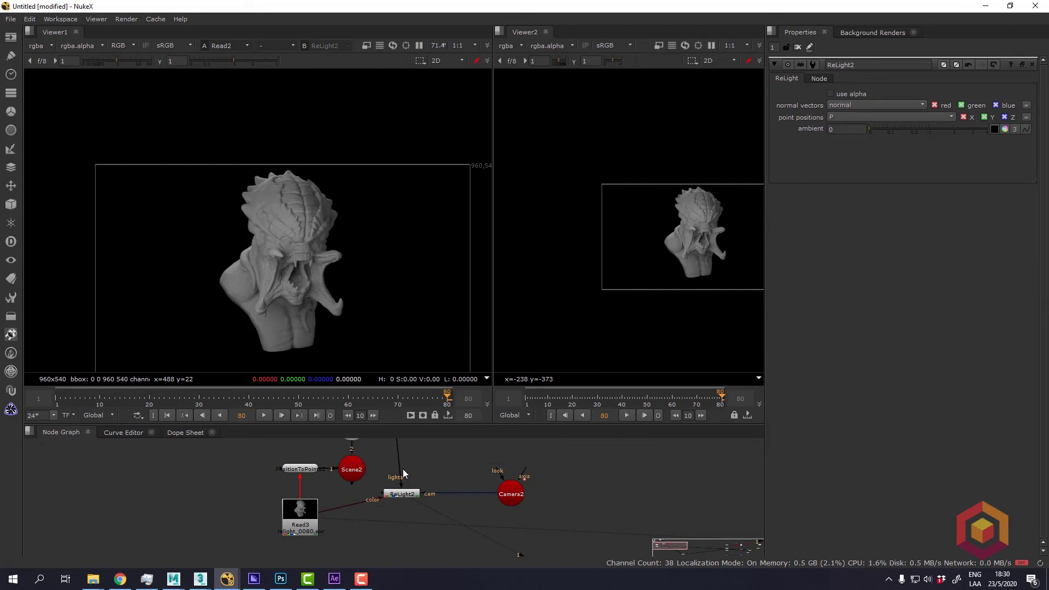
scroll(402, 469, "up", 2)
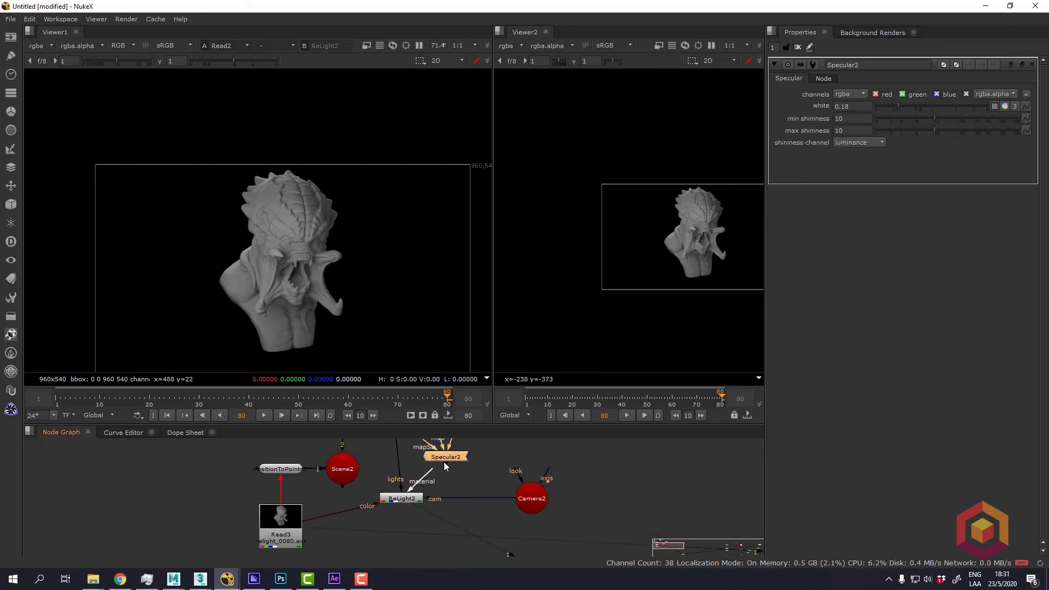
left_click_drag(445, 462, 397, 529)
Show the ReLight2 result in the first viewer and inspect the specular highlights on the bust up close.
left_click(405, 499)
key("1")
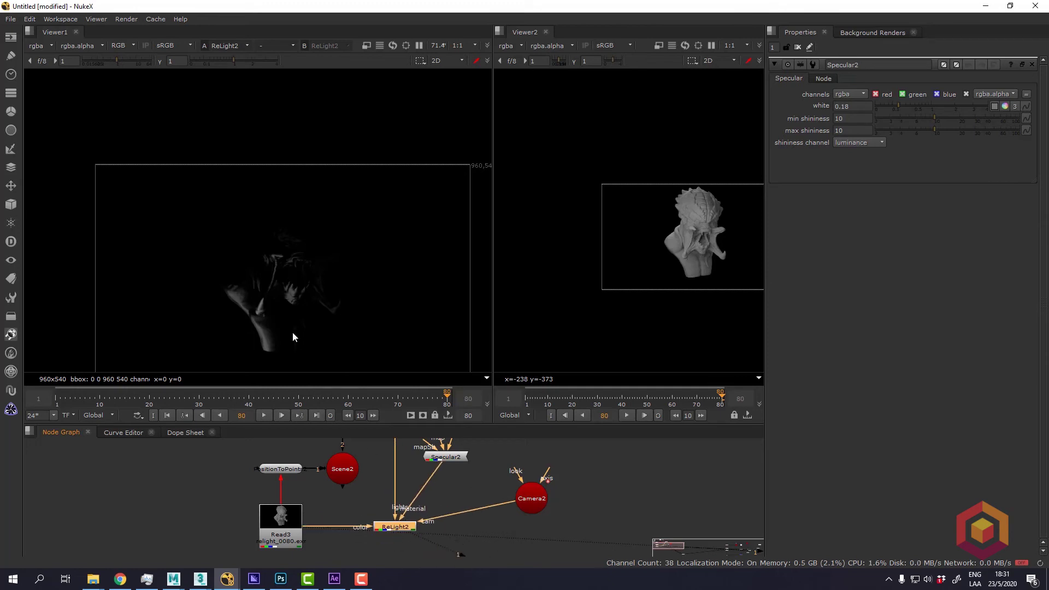
scroll(280, 305, "up", 3)
scroll(320, 250, "up", 2)
scroll(320, 250, "up", 1)
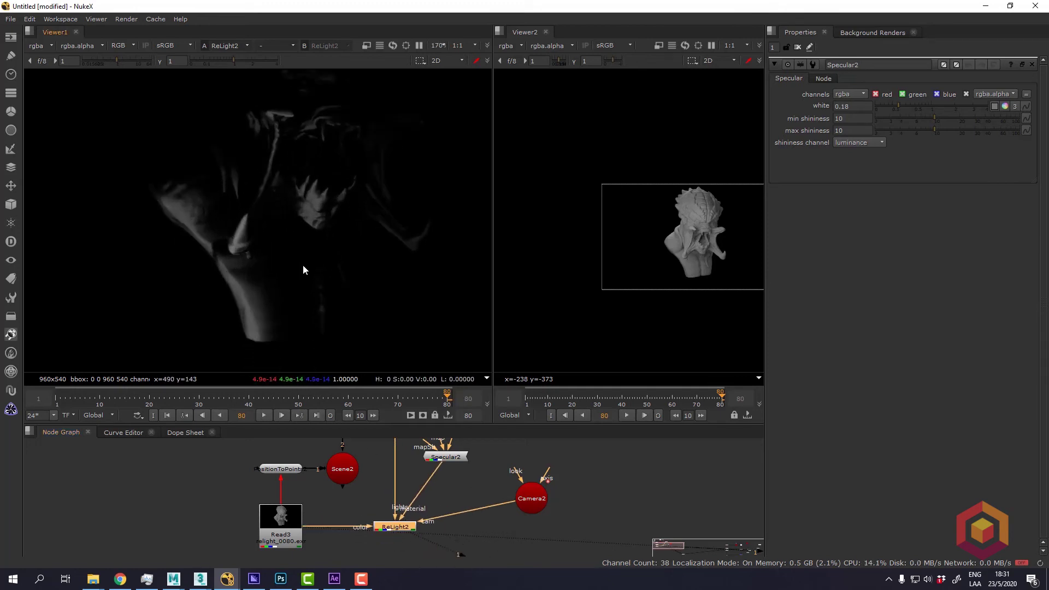
Show the Scene2 point cloud and light in the second viewer.
left_click(524, 500)
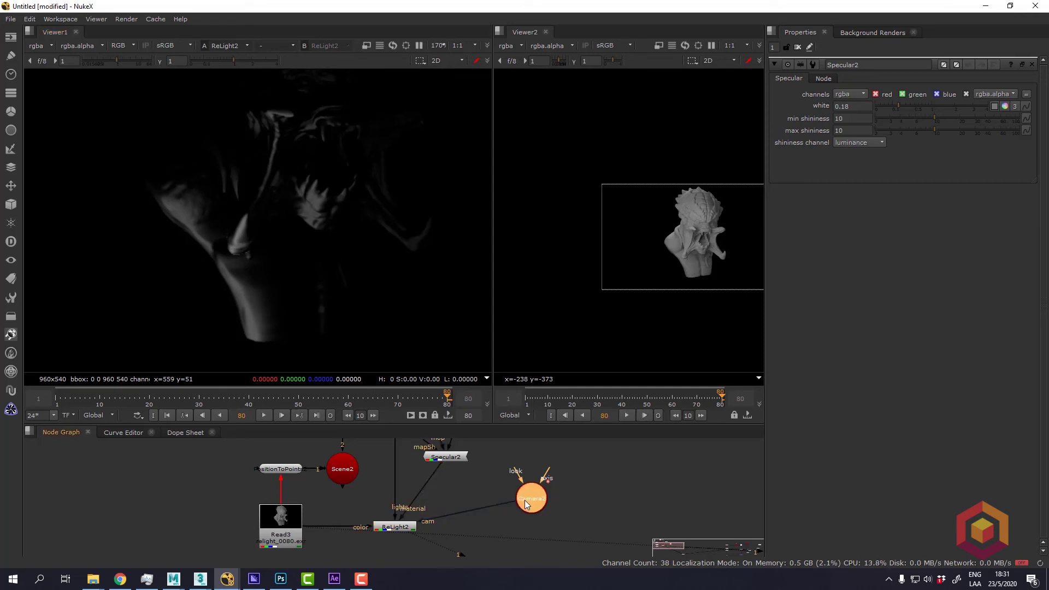
middle_click_drag(508, 509, 502, 549)
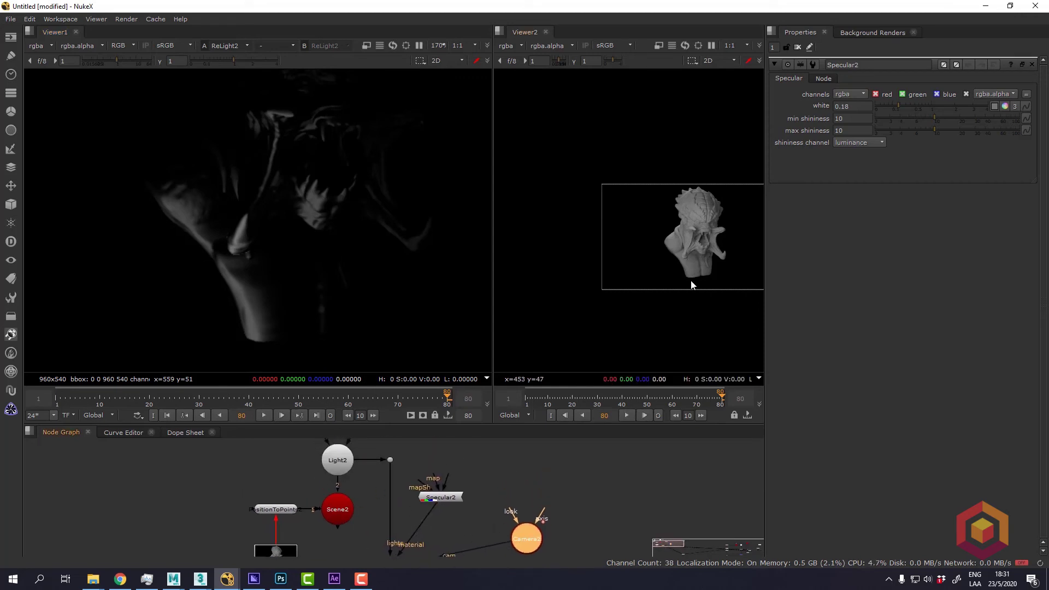
double_click(338, 509)
key("1")
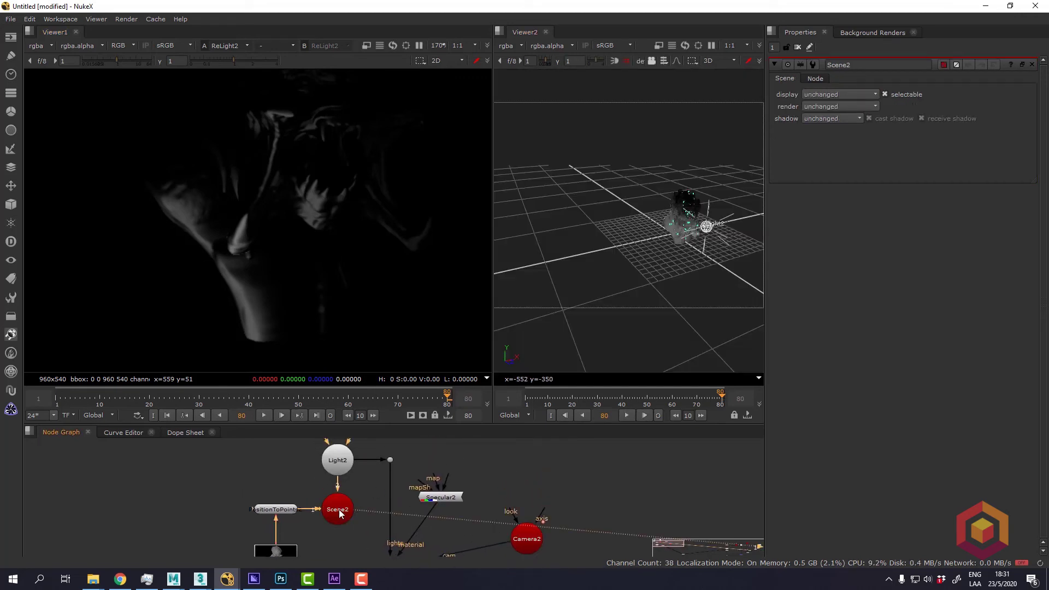
Move Light2 up and in front of the bust, to about x 40.8, y 67.4, z 69.2.
left_click_drag(590, 312, 698, 172, "ctrl")
left_click(658, 235)
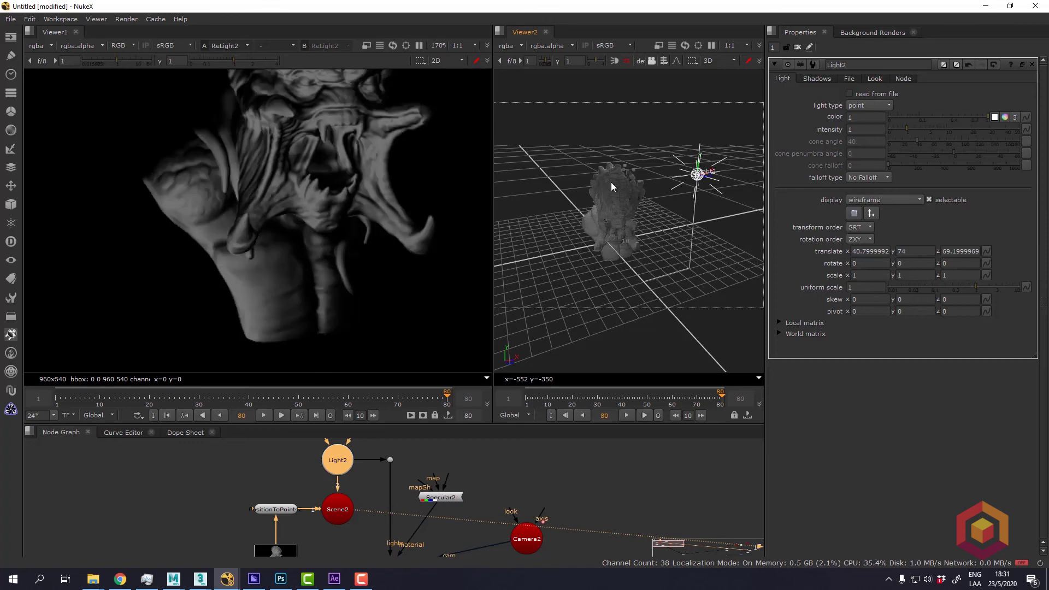
scroll(421, 211, "down", 2)
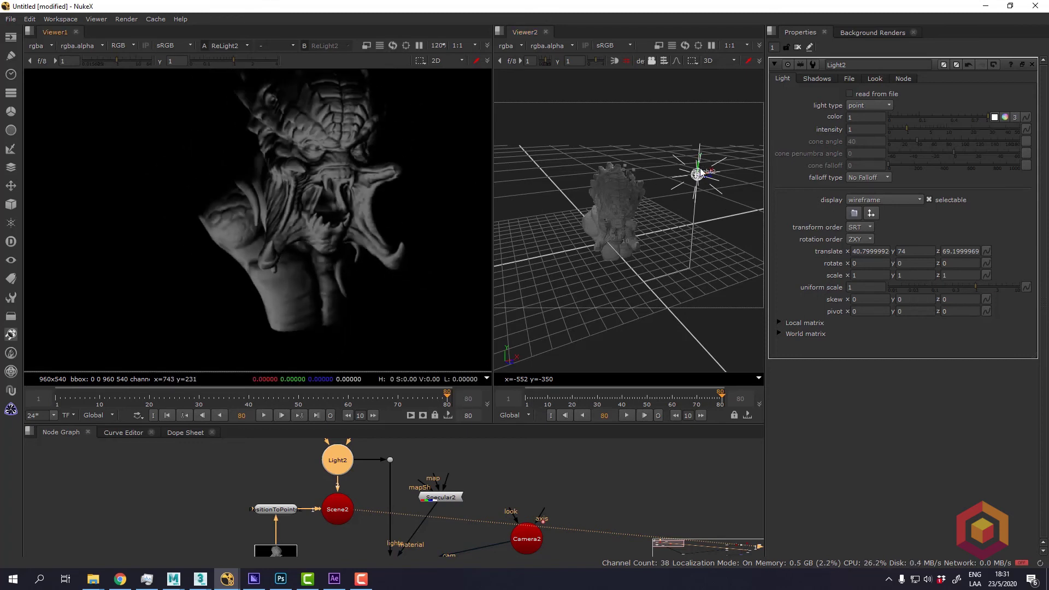
mouse_move(700, 172)
left_mouse_down()
mouse_move(697, 204)
mouse_move(697, 183)
left_mouse_up()
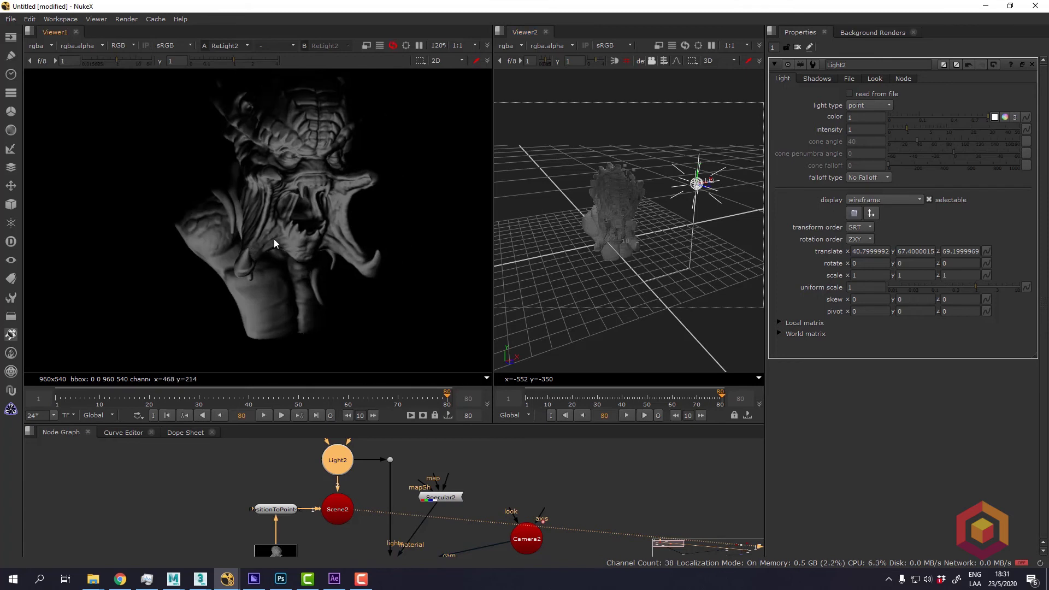
scroll(273, 239, "down", 2)
Add a Merge node below ReLight2 in the node graph.
scroll(478, 488, "down", 3)
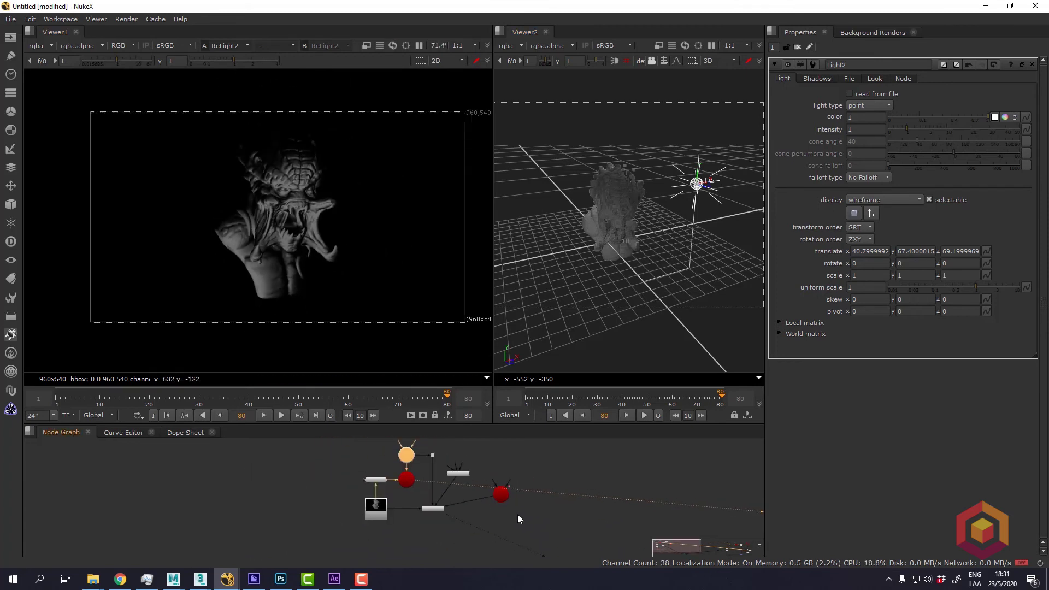
middle_click_drag(589, 534, 460, 496)
scroll(460, 496, "down", 5)
scroll(417, 486, "up", 7)
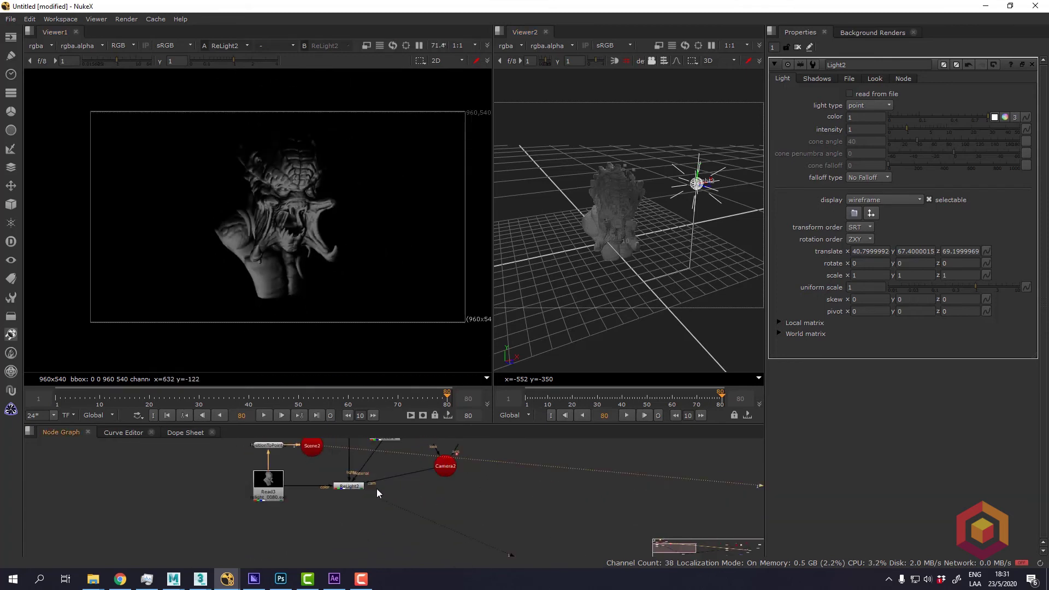
scroll(339, 494, "up", 1)
scroll(290, 224, "up", 2)
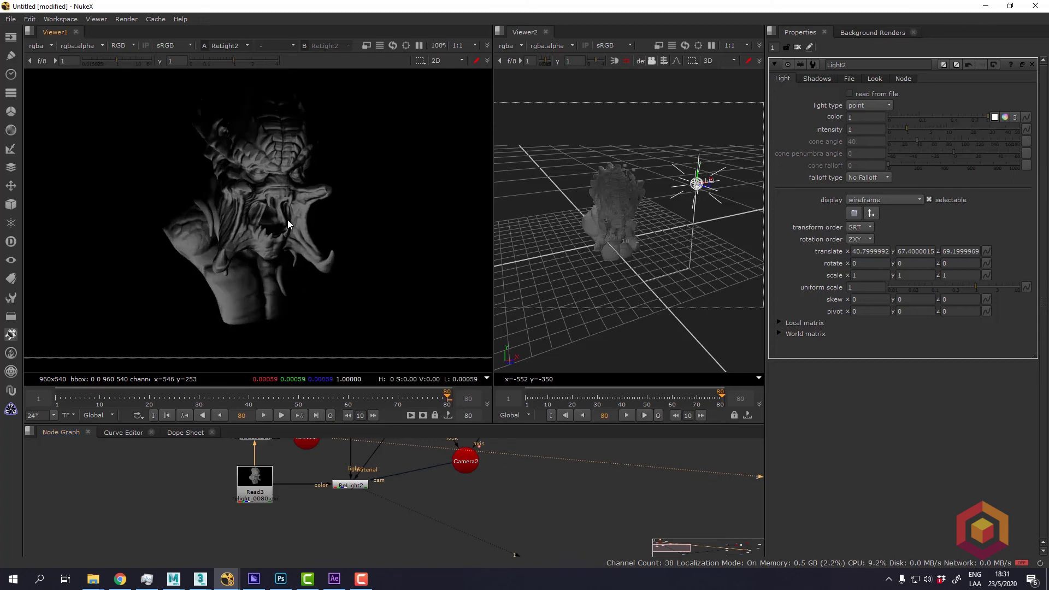
left_click(352, 517)
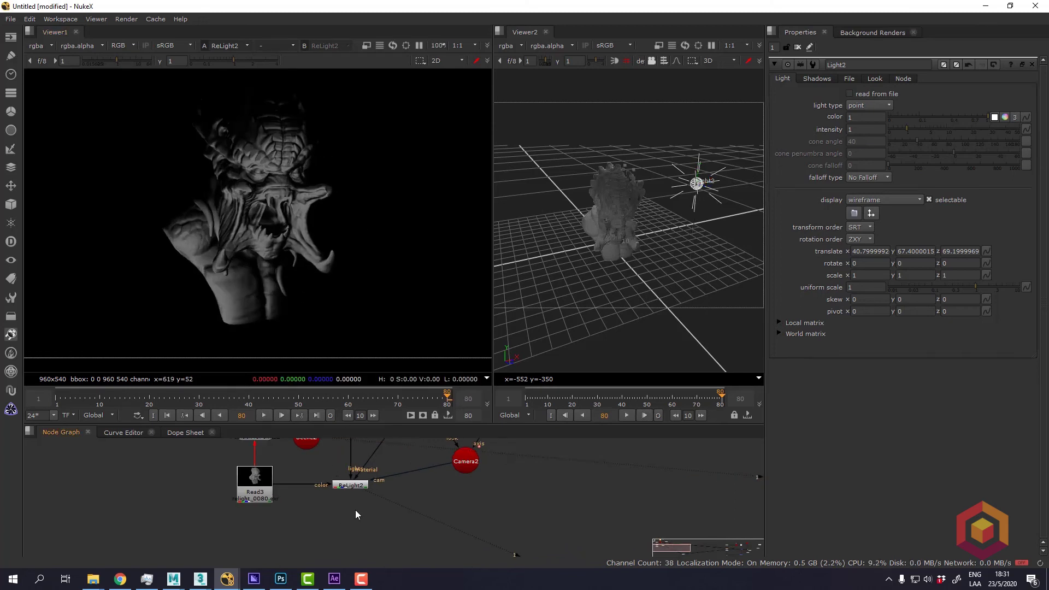
key("Tab")
type(",m")
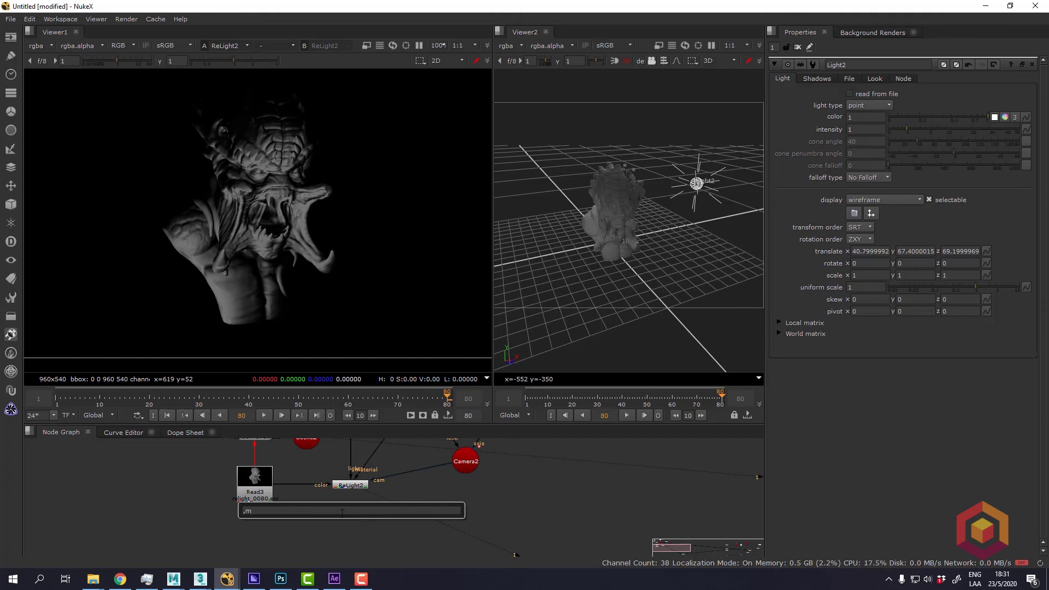
key("BackSpace")
key("BackSpace")
type("merge")
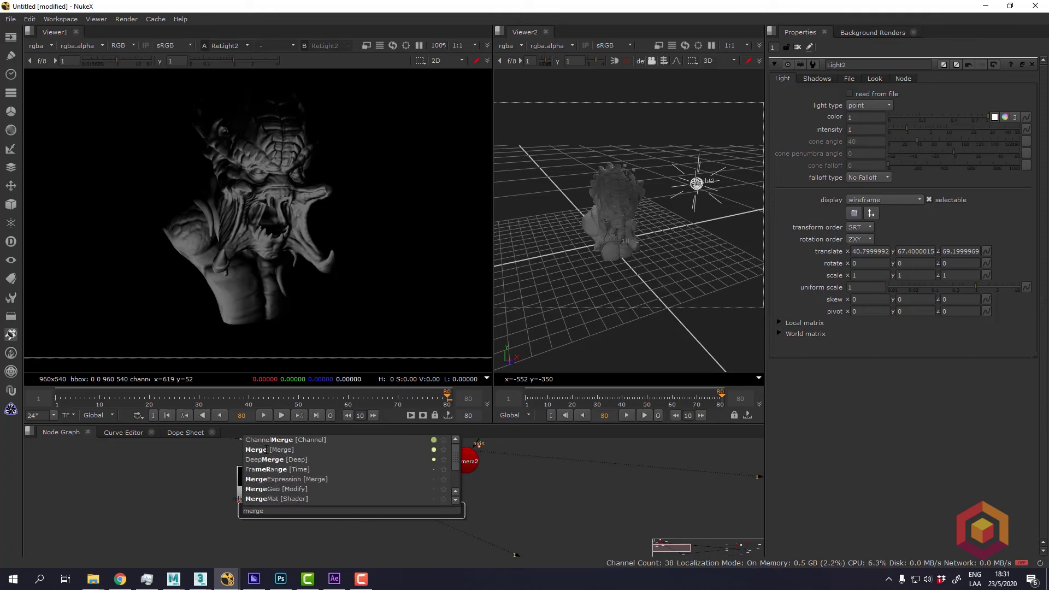
key("Return")
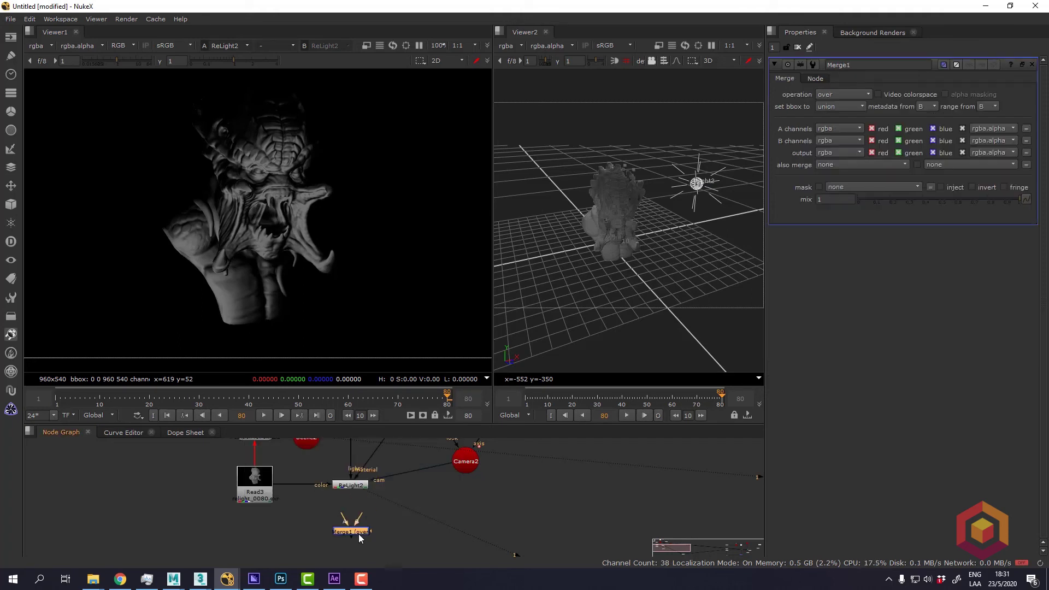
Connect Merge1's B input to Read3 and its A input to ReLight2, and show the merge in the first viewer.
scroll(360, 532, "up", 2)
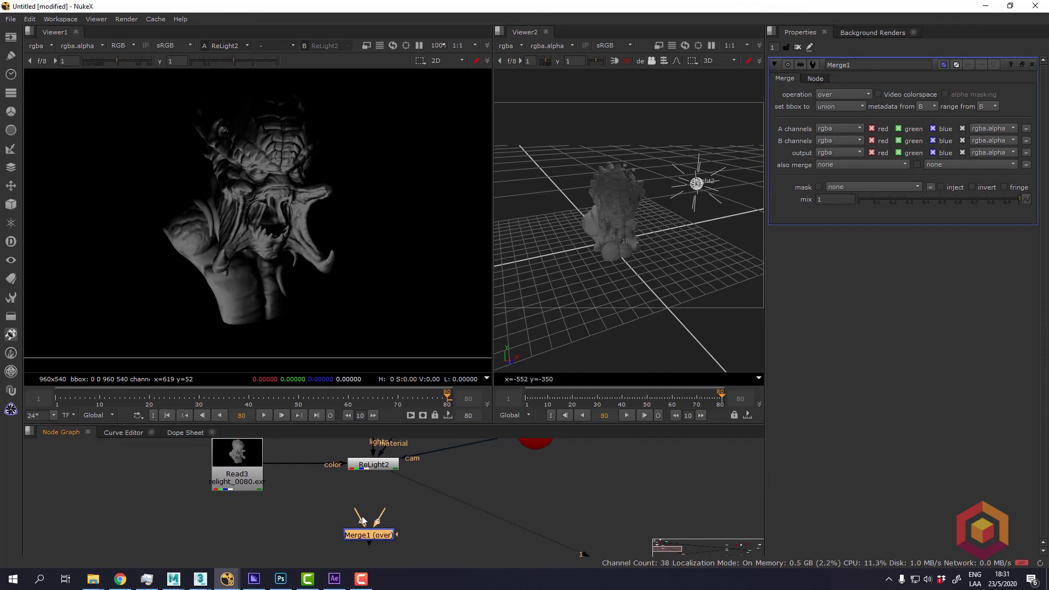
left_click_drag(369, 513, 233, 484)
left_click_drag(371, 479, 372, 467)
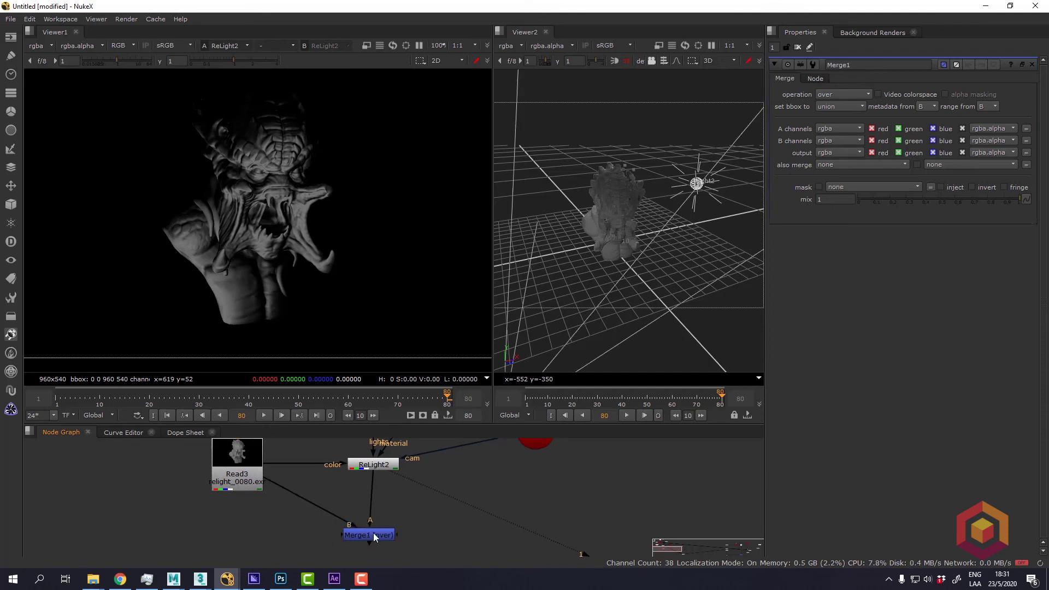
left_click(372, 532)
key("1")
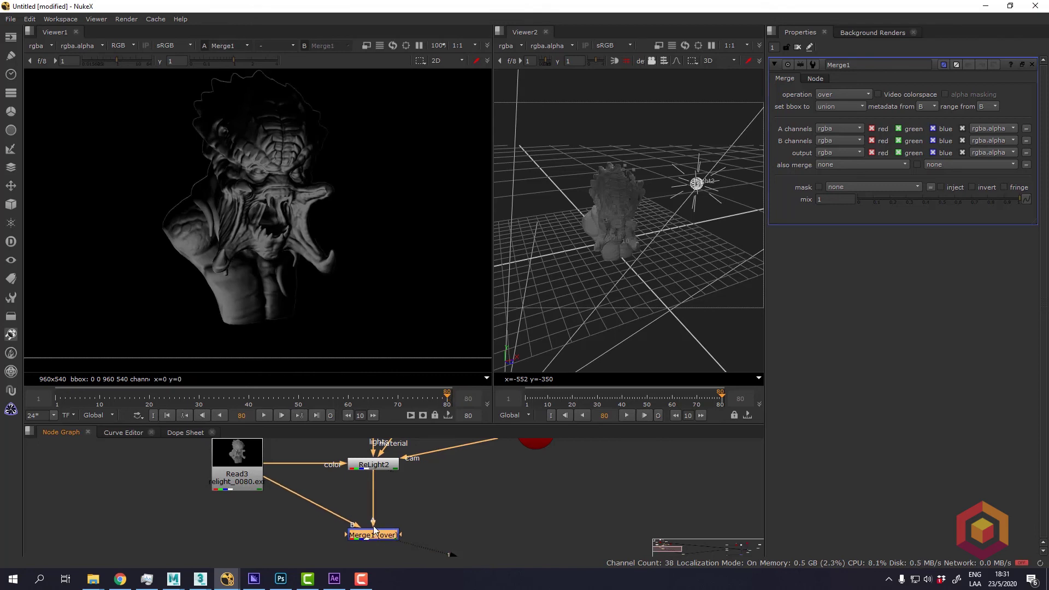
Set the Merge1 operation to screen and examine the combined bust up close.
left_click(827, 95)
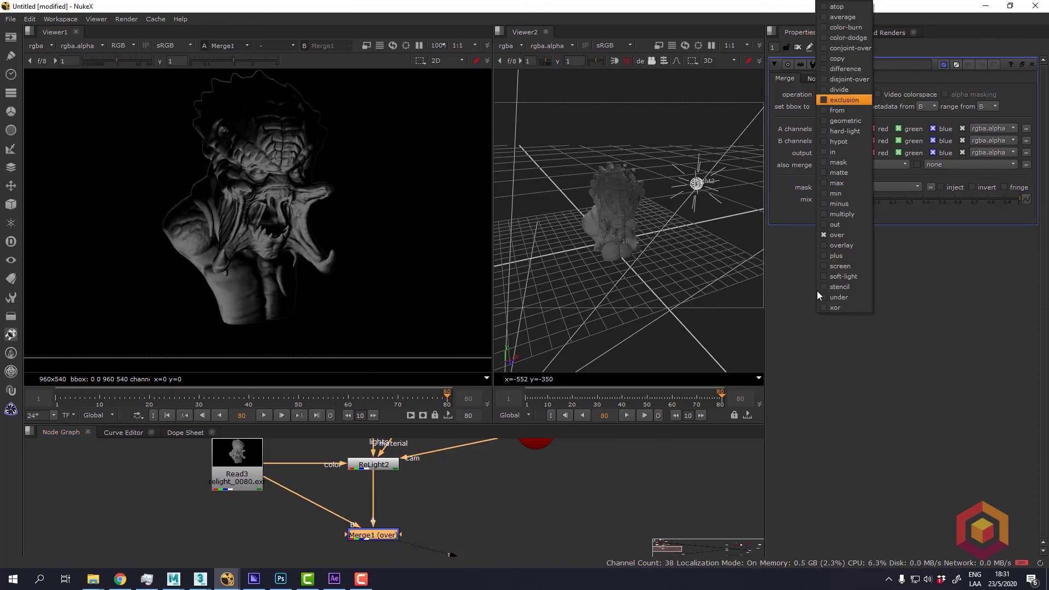
left_click(839, 266)
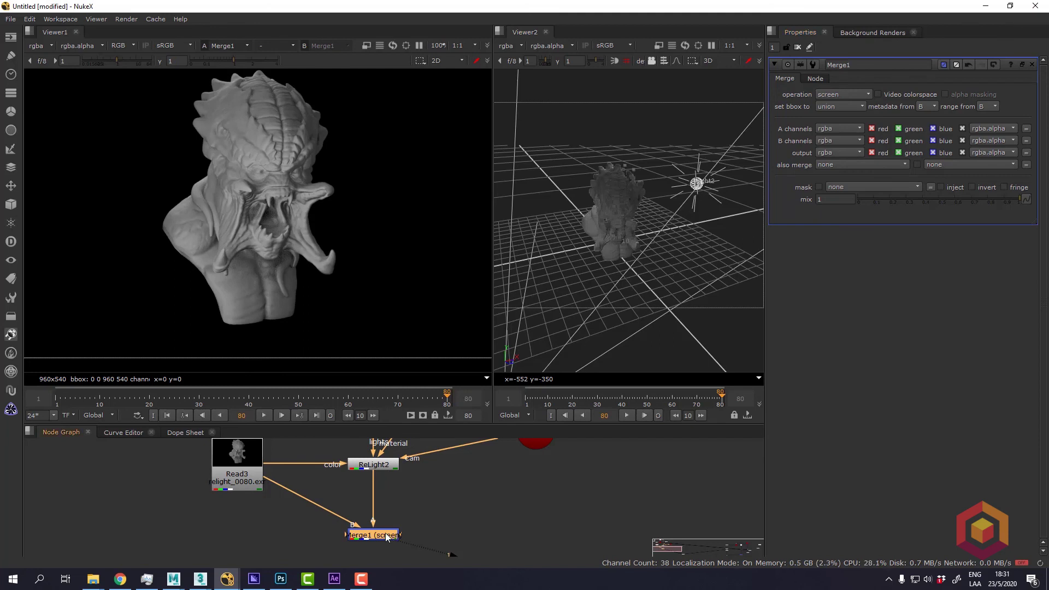
middle_click_drag(408, 466, 407, 493)
scroll(273, 183, "up", 3)
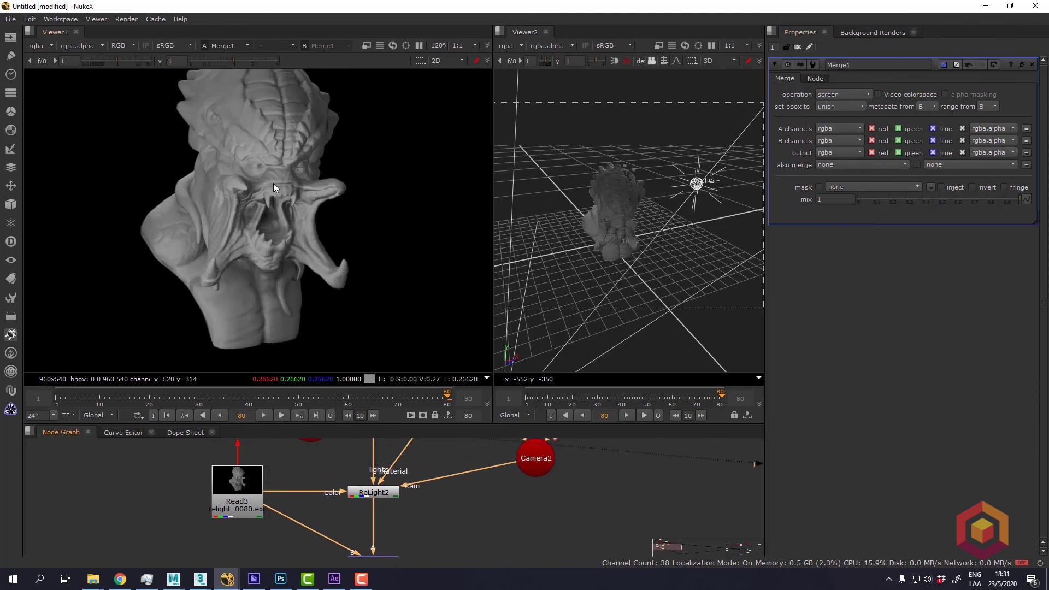
scroll(256, 176, "down", 2)
Compare the original Read3 render with the Merge1 result in the first viewer.
middle_click_drag(408, 534, 422, 515)
left_click(256, 475)
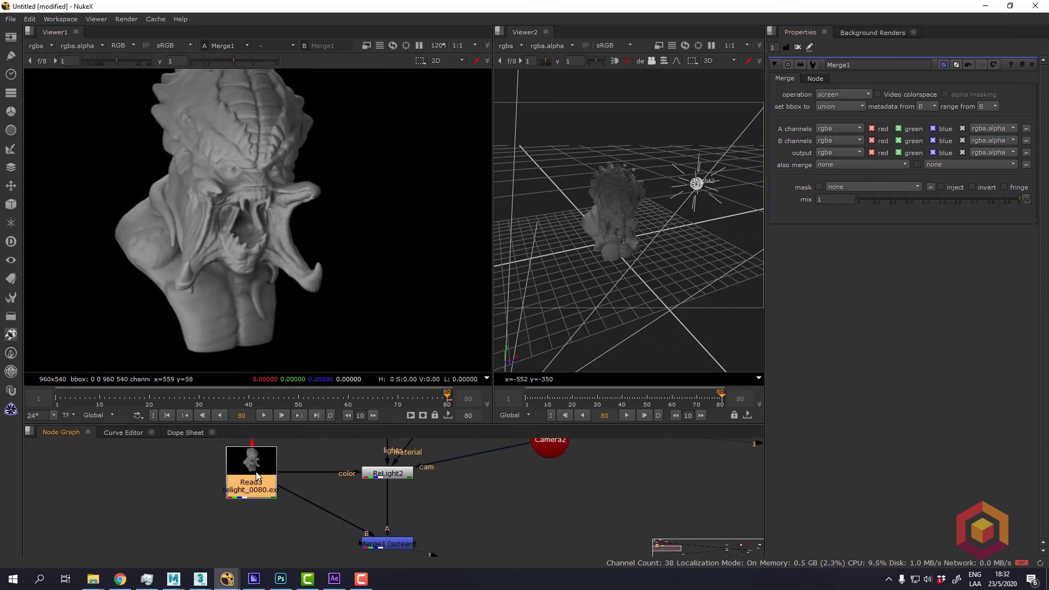
left_click(382, 545)
key("1")
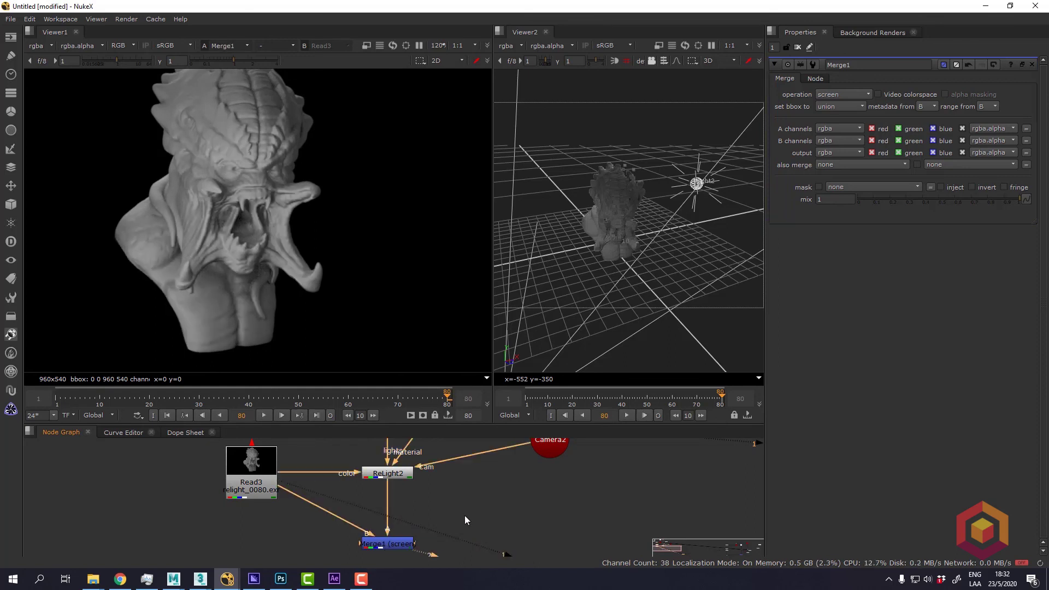
Set Light2's intensity to 4.8 and move it closer to the bust, to about x 38, y 52, z 48.5.
middle_click_drag(518, 463, 465, 523)
scroll(508, 494, "down", 2)
middle_click_drag(462, 488, 464, 508)
double_click(463, 479)
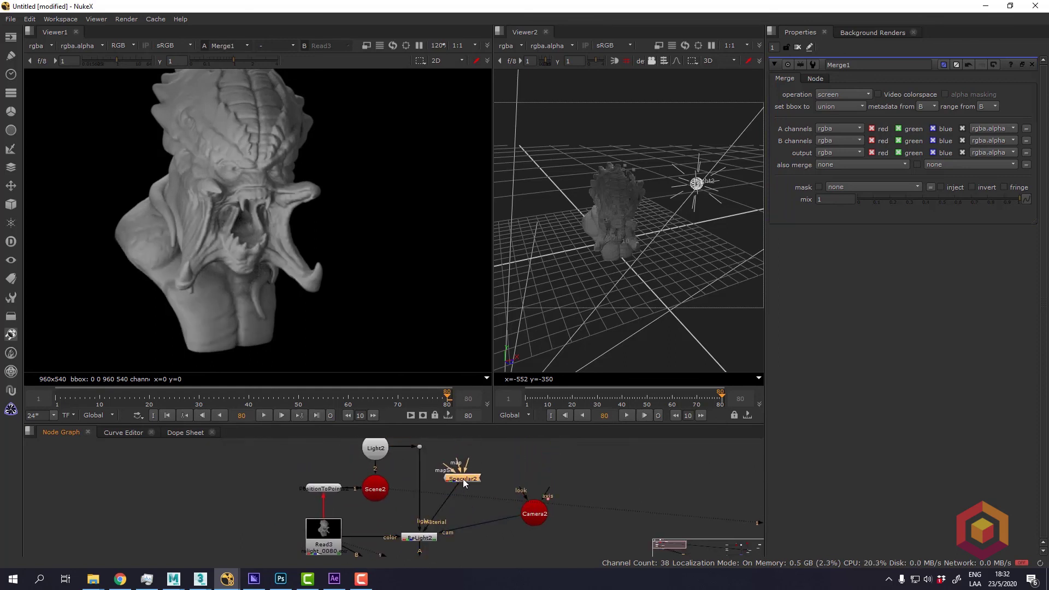
double_click(382, 453)
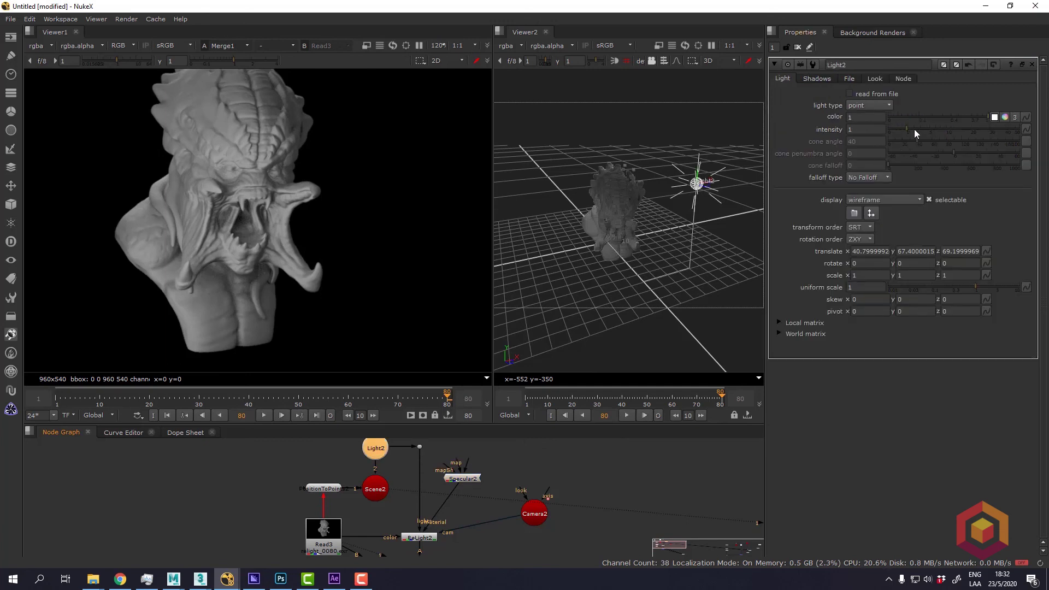
left_click_drag(913, 129, 938, 128)
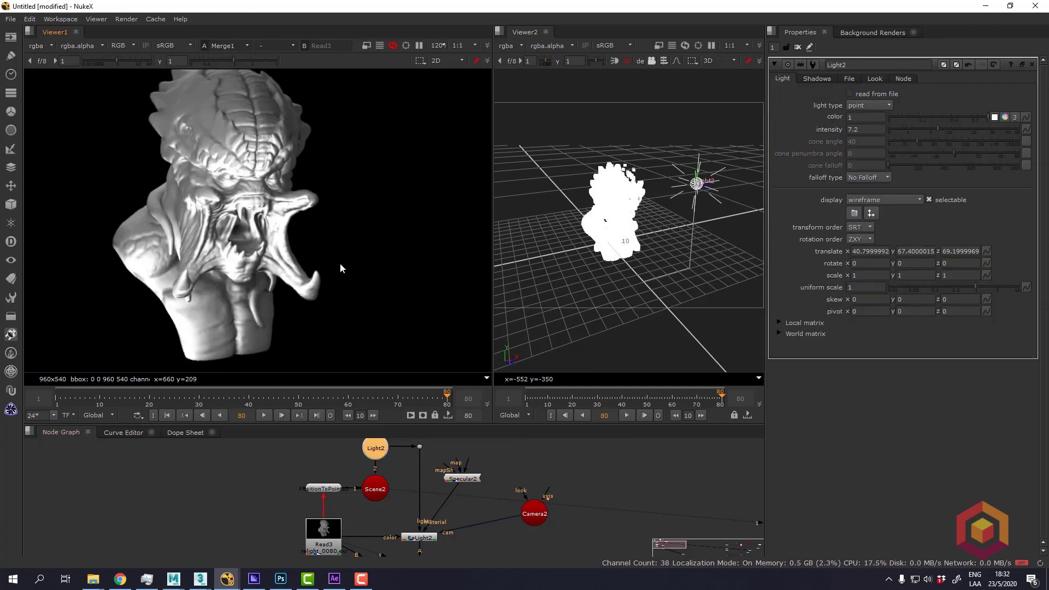
mouse_move(937, 125)
left_mouse_down()
mouse_move(906, 126)
mouse_move(928, 128)
left_mouse_up()
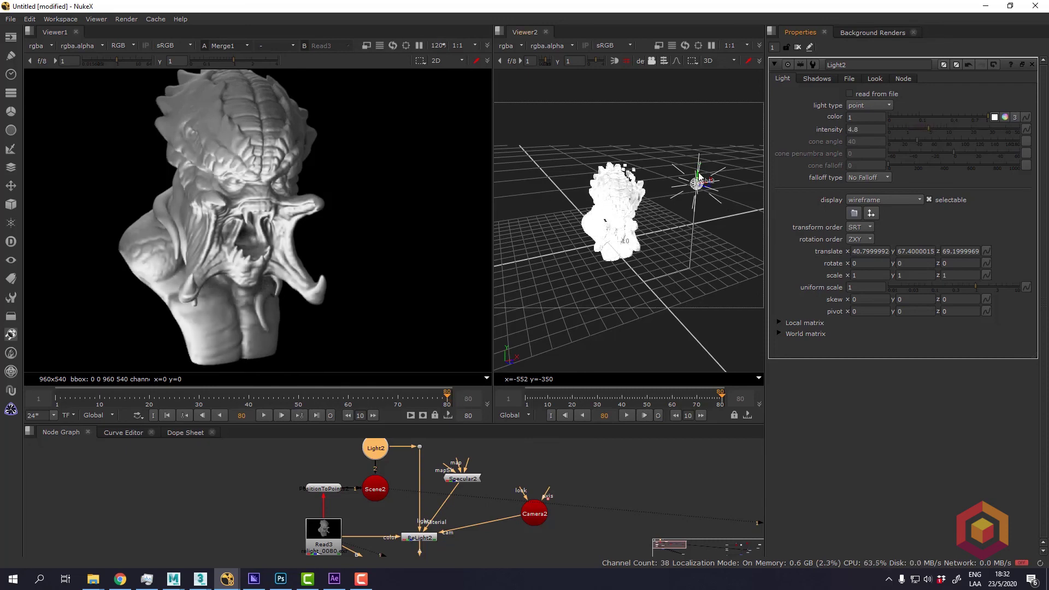
left_click_drag(682, 208, 659, 219, "ctrl")
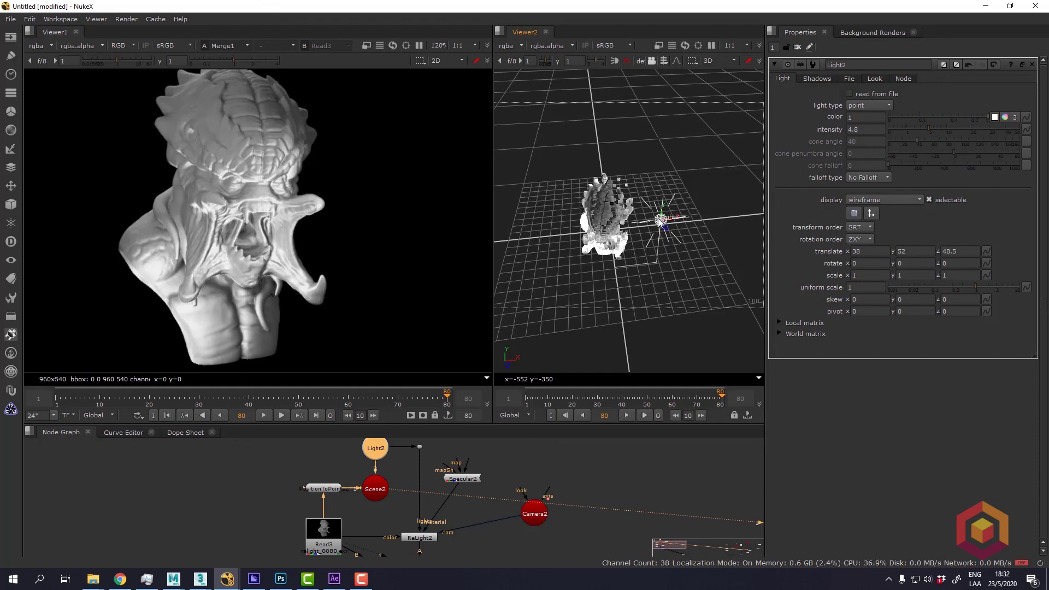